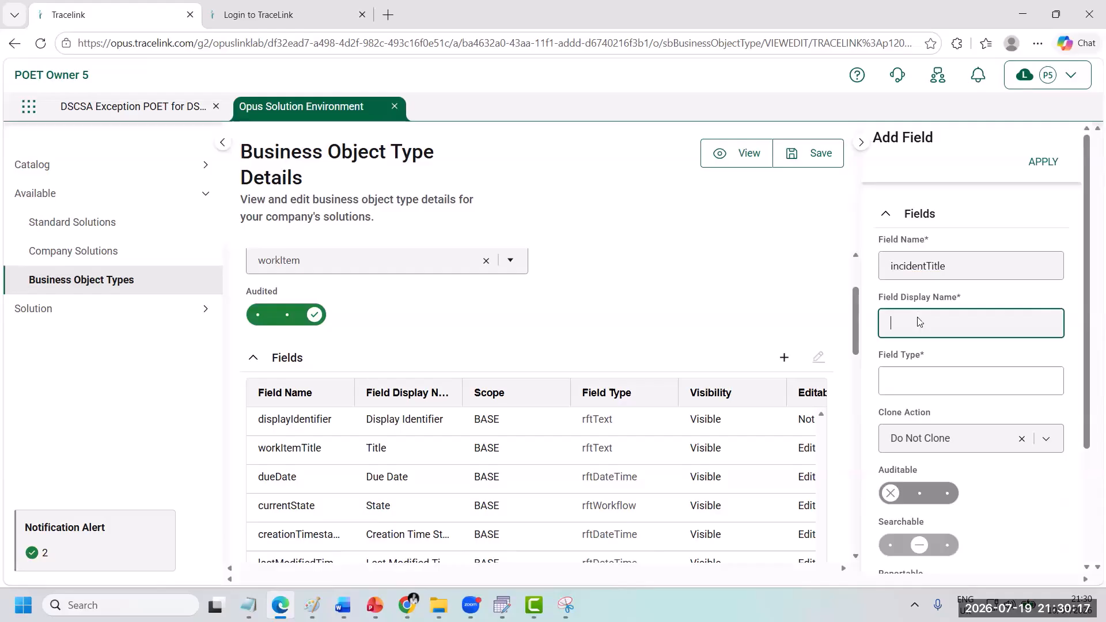
Step: Give the incidentTitle field the display name Incident Title and the field type Text
{"action": "left_click", "coordinate": [714, 362]}
{"action": "left_click", "coordinate": [906, 390]}
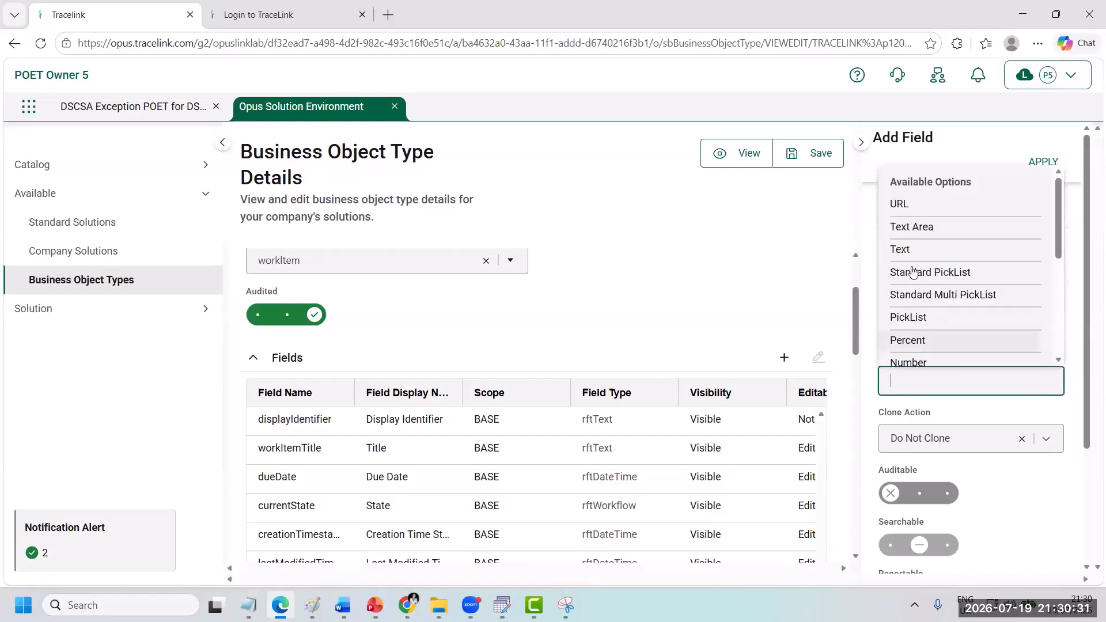
{"action": "left_click", "coordinate": [912, 248]}
Step: Make the Incident Title field auditable and reportable with a maximum length of 100, and apply it
{"action": "scroll", "coordinate": [989, 403], "scroll_direction": "down", "scroll_amount": 2}
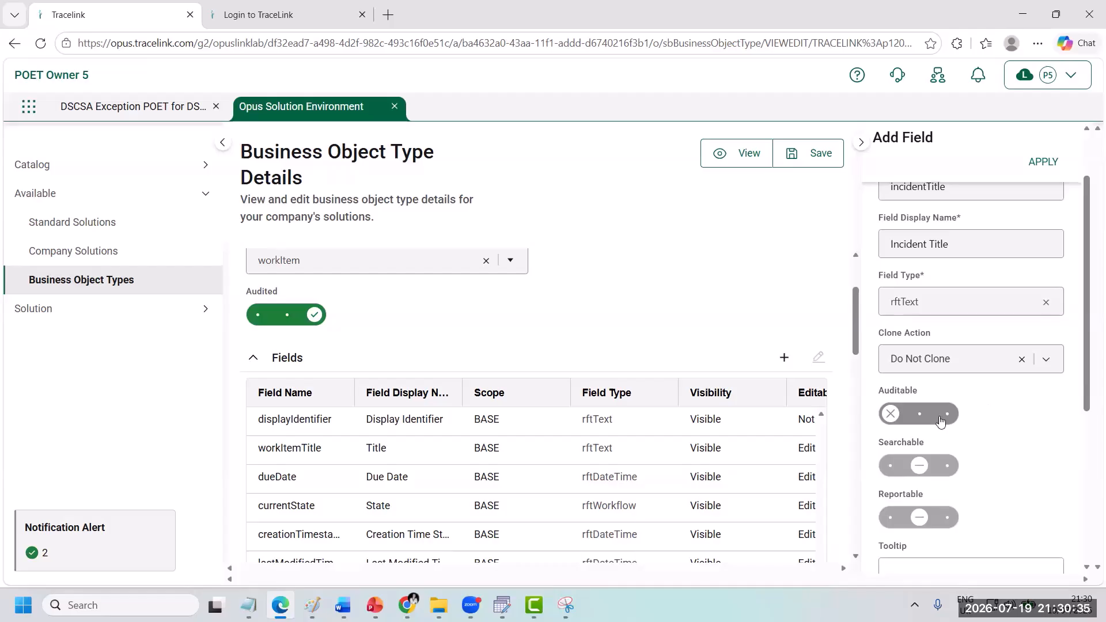
{"action": "left_click", "coordinate": [945, 414]}
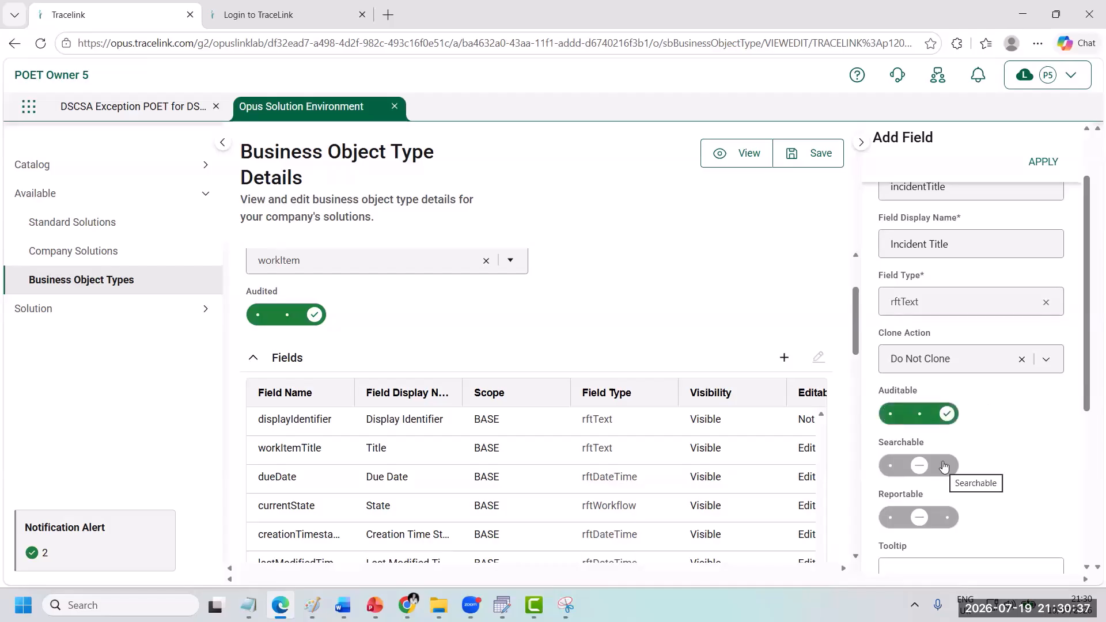
{"action": "left_click", "coordinate": [944, 517]}
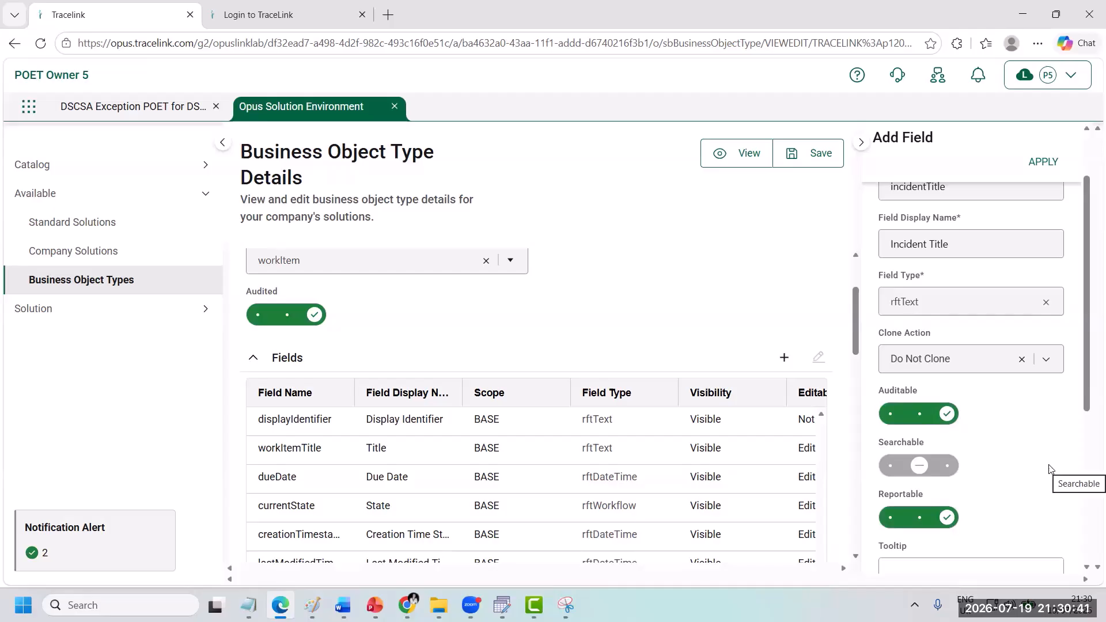
{"action": "scroll", "coordinate": [1048, 468], "scroll_direction": "down", "scroll_amount": 5}
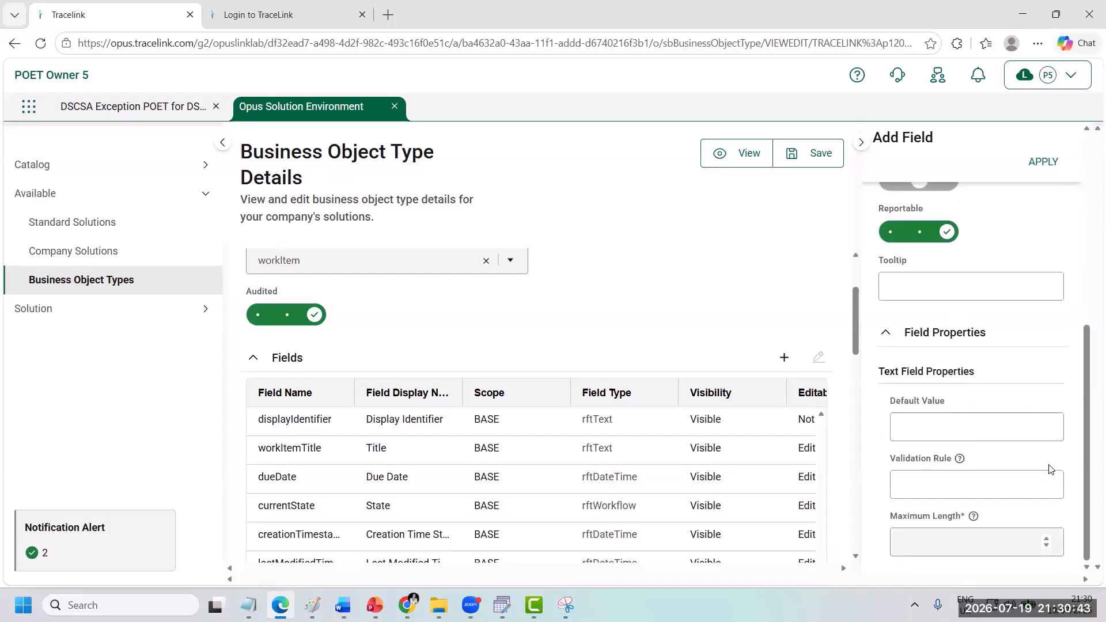
{"action": "left_click", "coordinate": [1006, 523]}
{"action": "type", "text": "100"}
{"action": "left_click", "coordinate": [1043, 162]}
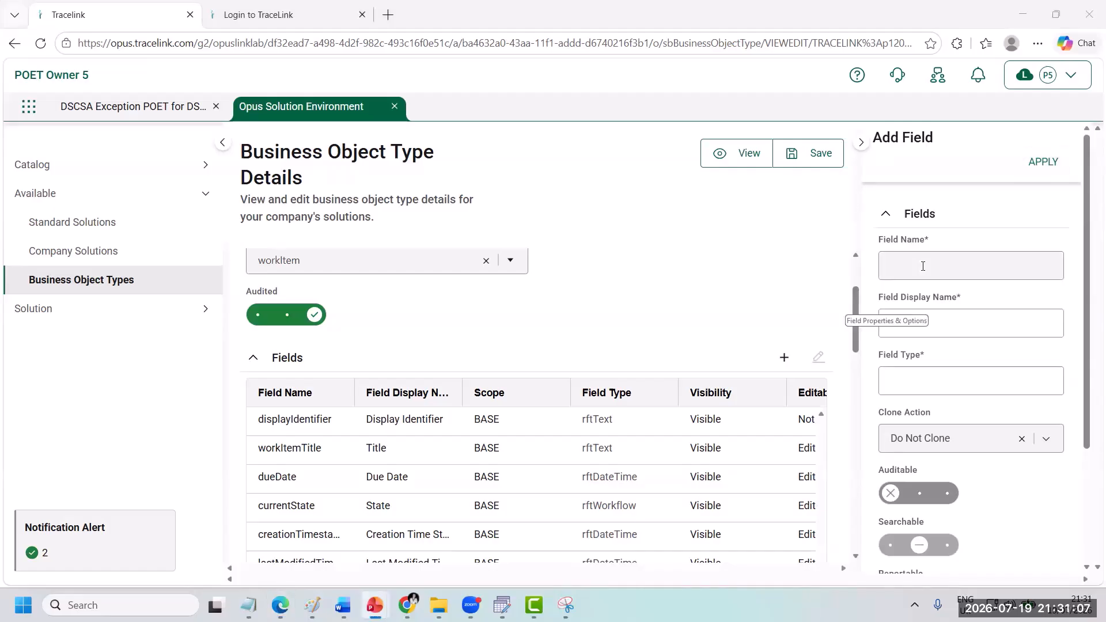
Step: Start a new field named incidentTitle with the display name Incident Type and the field type PickList
{"action": "left_click", "coordinate": [923, 266]}
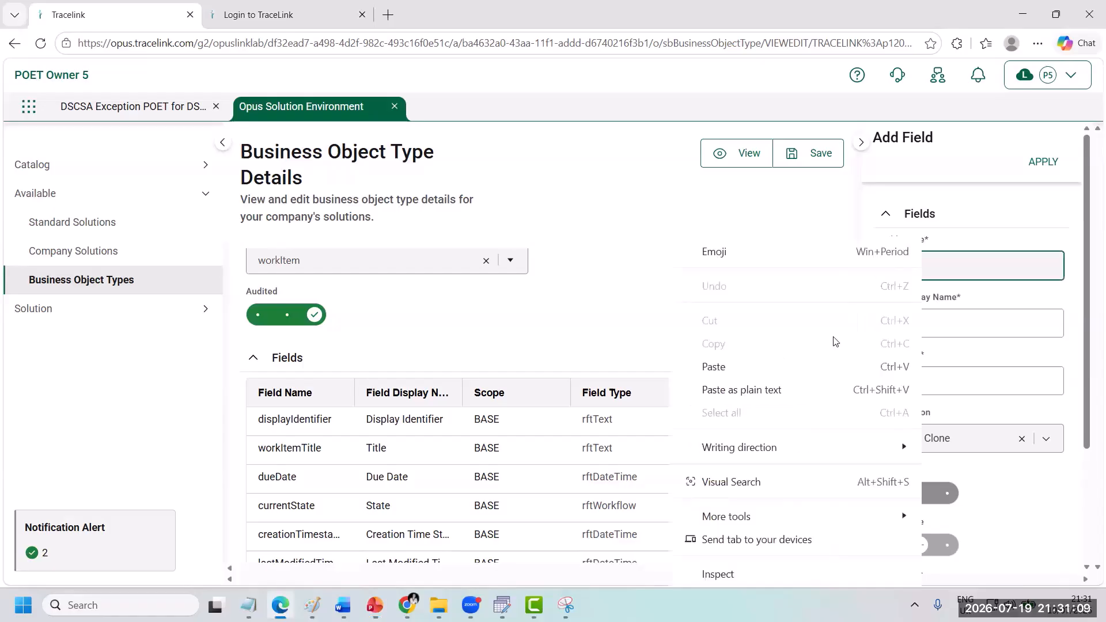
{"action": "right_click", "coordinate": [923, 266]}
{"action": "left_click", "coordinate": [817, 359]}
{"action": "left_click", "coordinate": [898, 326]}
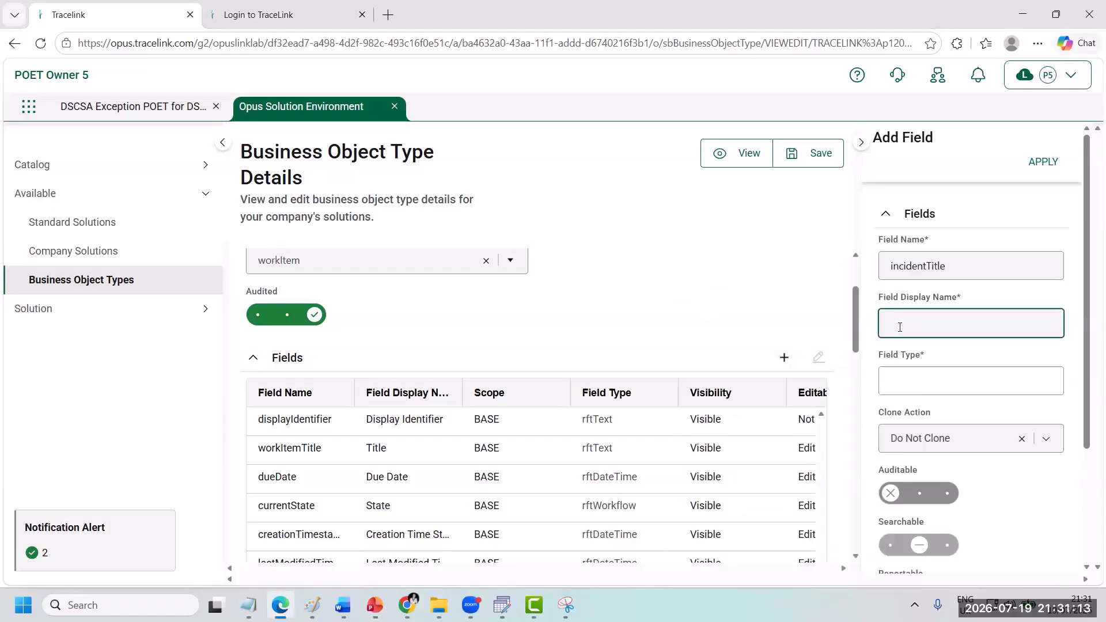
{"action": "type", "text": "Incident Type"}
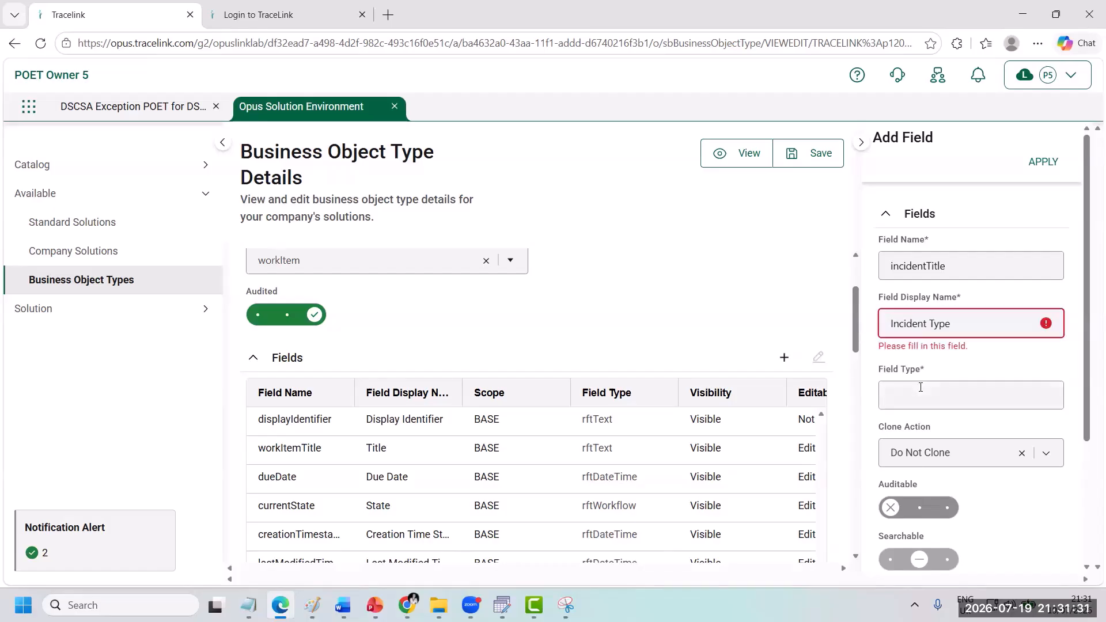
{"action": "left_click", "coordinate": [920, 387]}
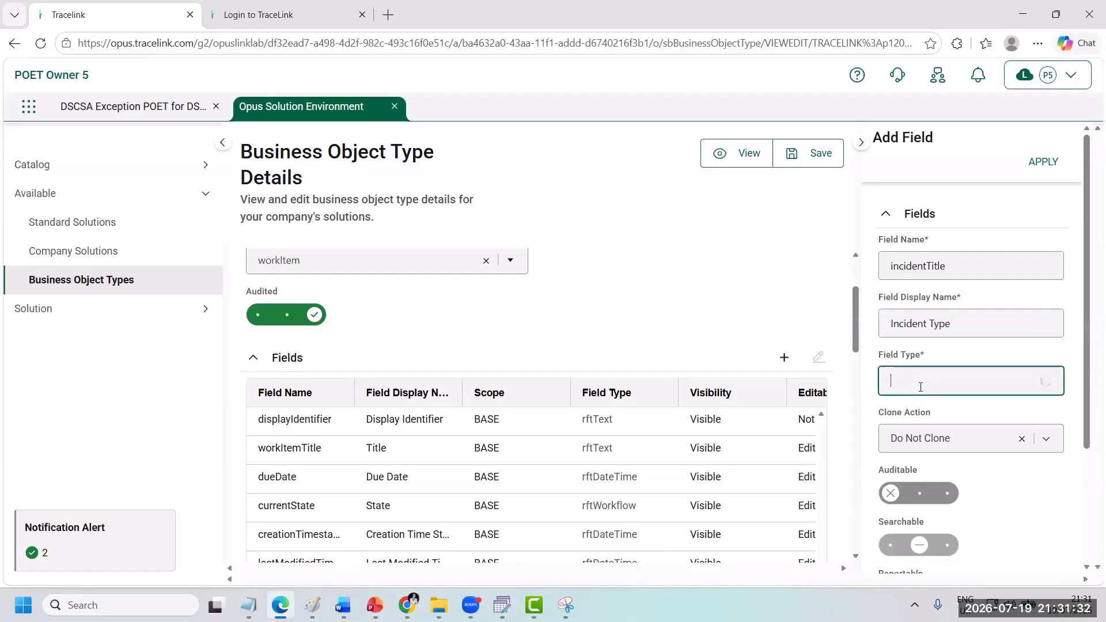
{"action": "left_click", "coordinate": [913, 318]}
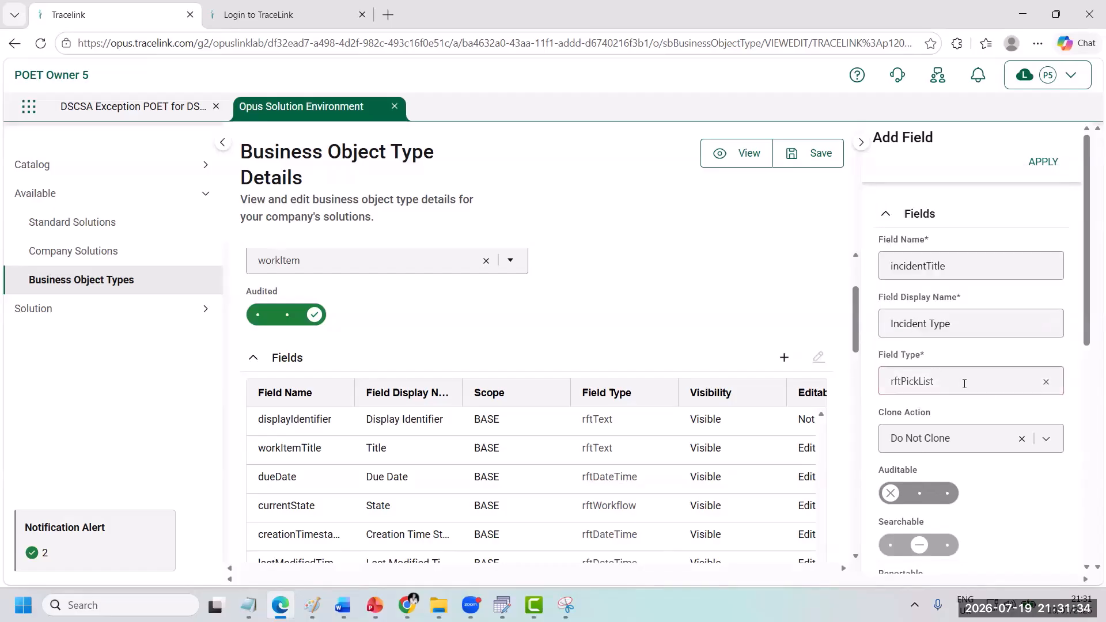
Step: Make the Incident Type field auditable and reportable
{"action": "scroll", "coordinate": [986, 395], "scroll_direction": "down", "scroll_amount": 2}
{"action": "left_click", "coordinate": [947, 397]}
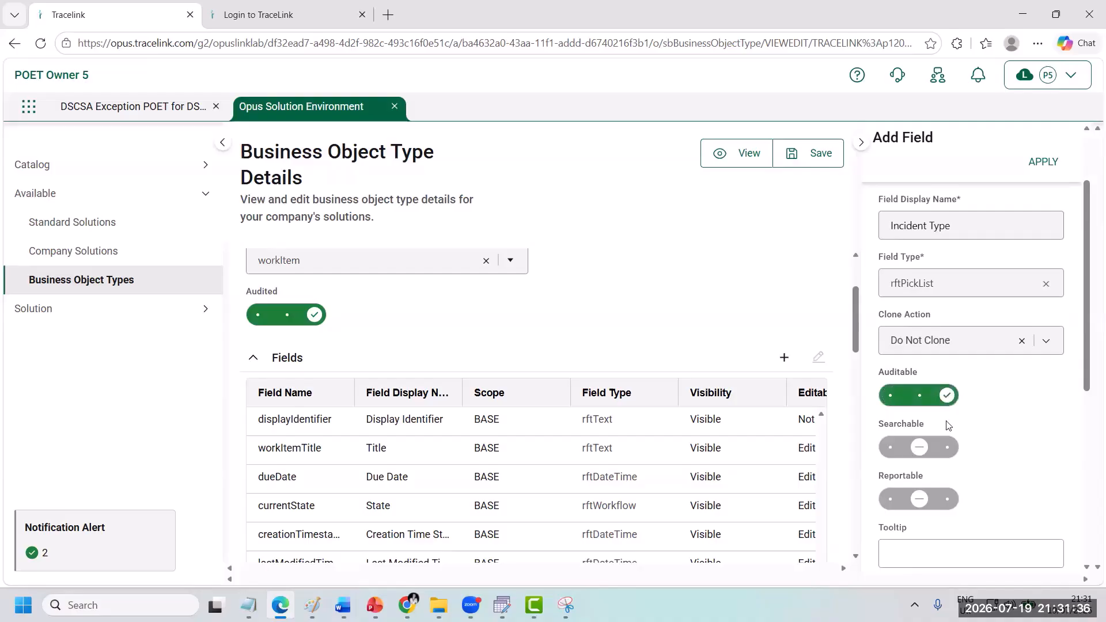
{"action": "left_click", "coordinate": [941, 498]}
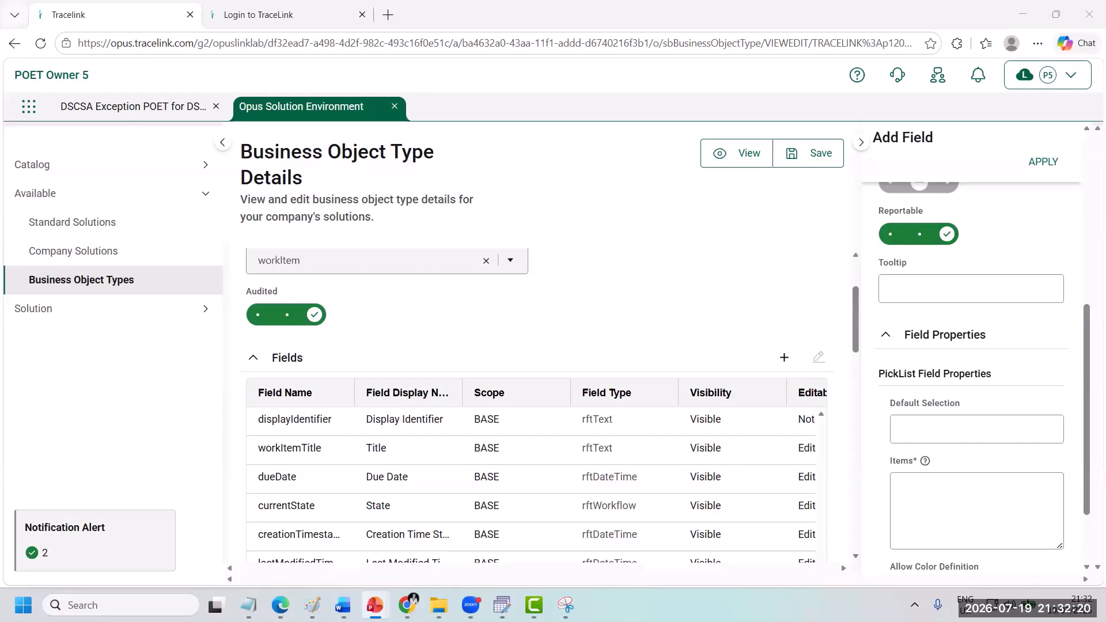
Step: Paste the Incident Type picklist items JSON including Quality Incident, set the default selection to OPERATIONAL_INCIDENT, and apply the field
{"action": "left_click", "coordinate": [931, 506]}
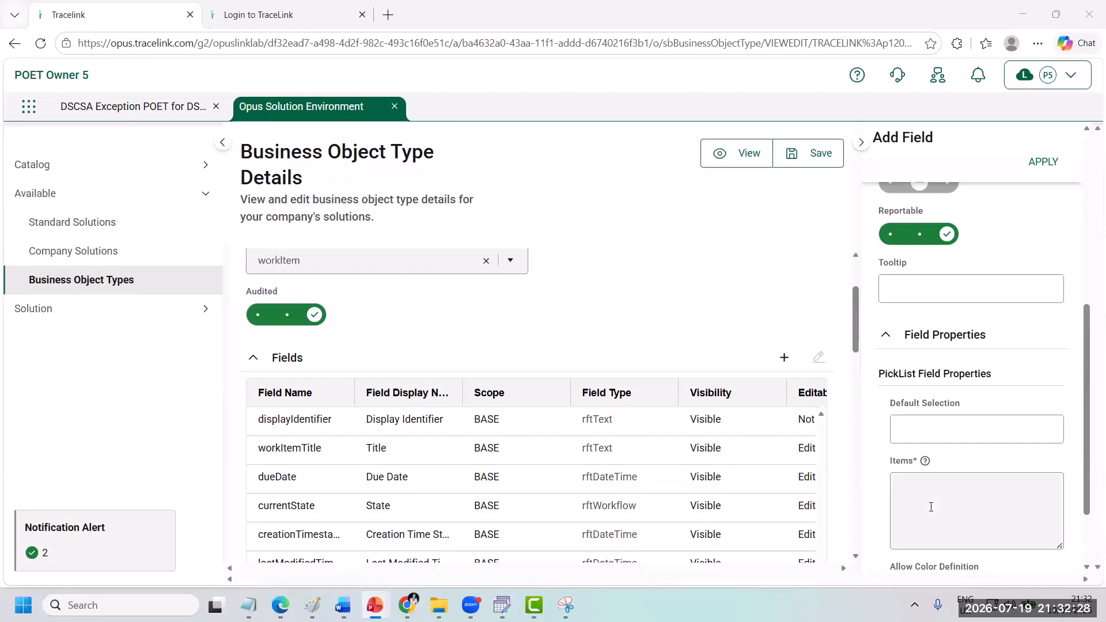
{"action": "right_click", "coordinate": [923, 493]}
{"action": "left_click", "coordinate": [916, 271]}
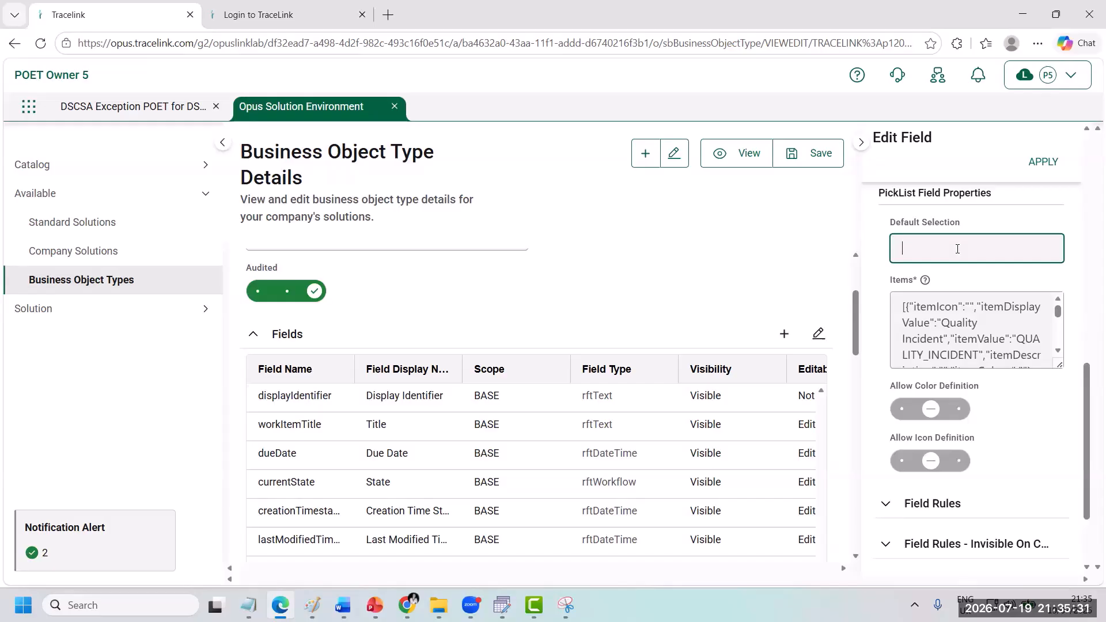
{"action": "right_click", "coordinate": [957, 248]}
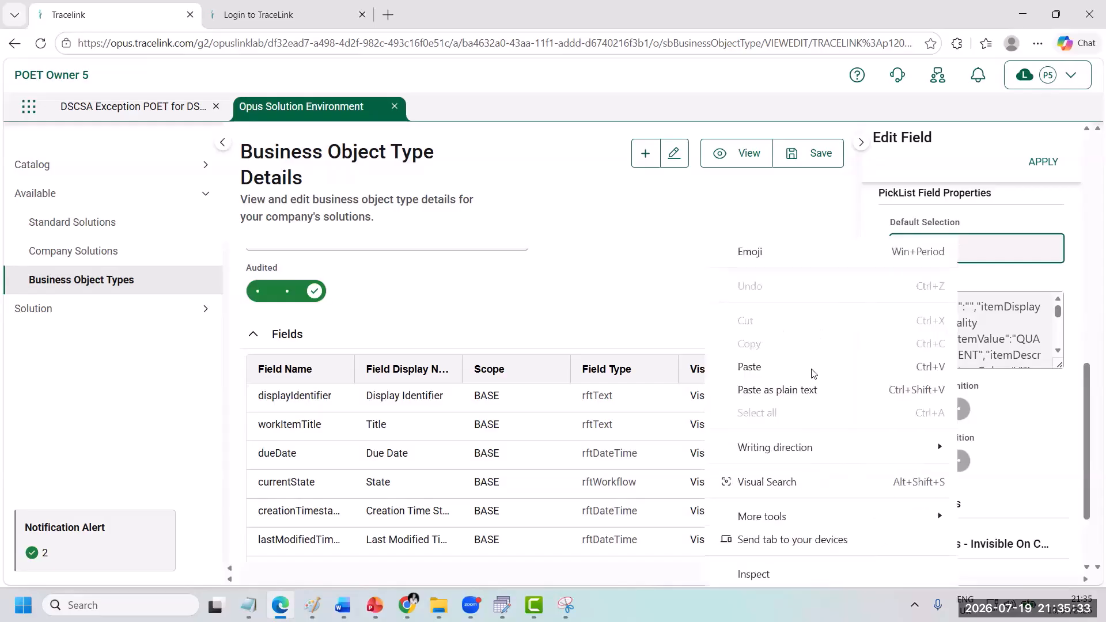
{"action": "left_click", "coordinate": [812, 373]}
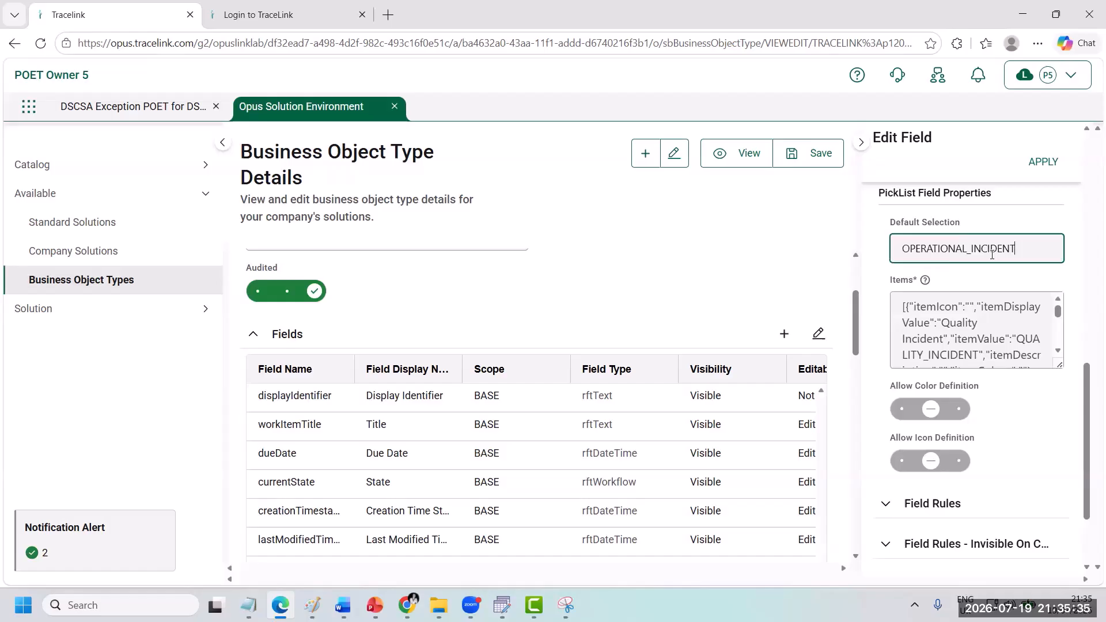
{"action": "left_click", "coordinate": [1048, 170]}
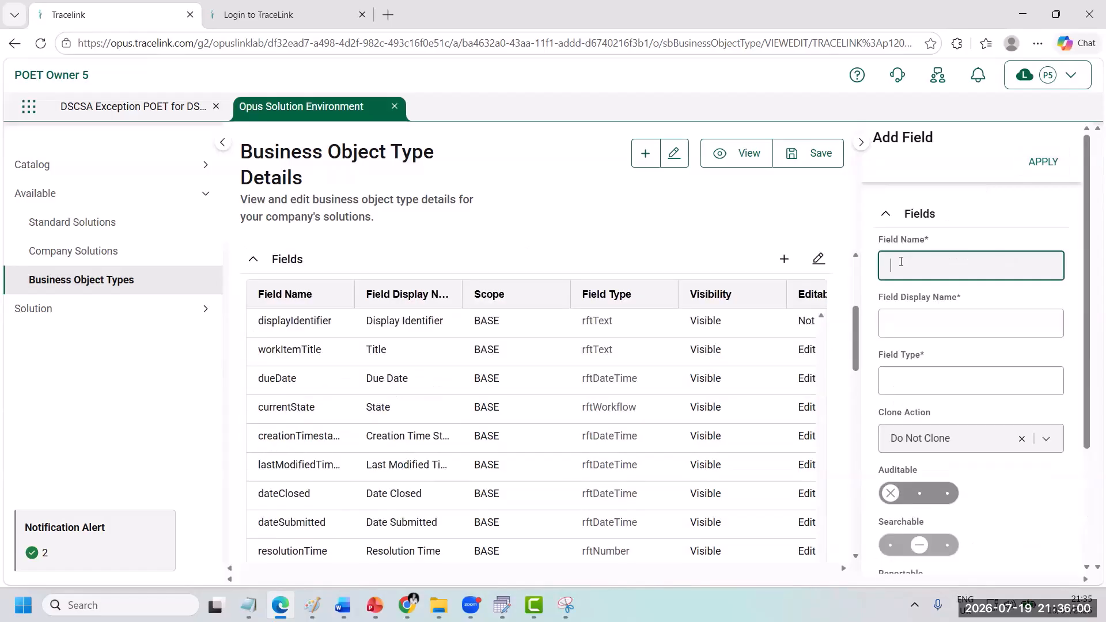
Step: Define a new field named priority with the display name Priority and the field type PickList
{"action": "type", "text": "proro"}
{"action": "type", "text": "ty"}
{"action": "key", "text": "BackSpace"}
{"action": "key", "text": "BackSpace"}
{"action": "key", "text": "BackSpace"}
{"action": "type", "text": "ity"}
{"action": "left_click", "coordinate": [927, 326]}
{"action": "type", "text": "Priority"}
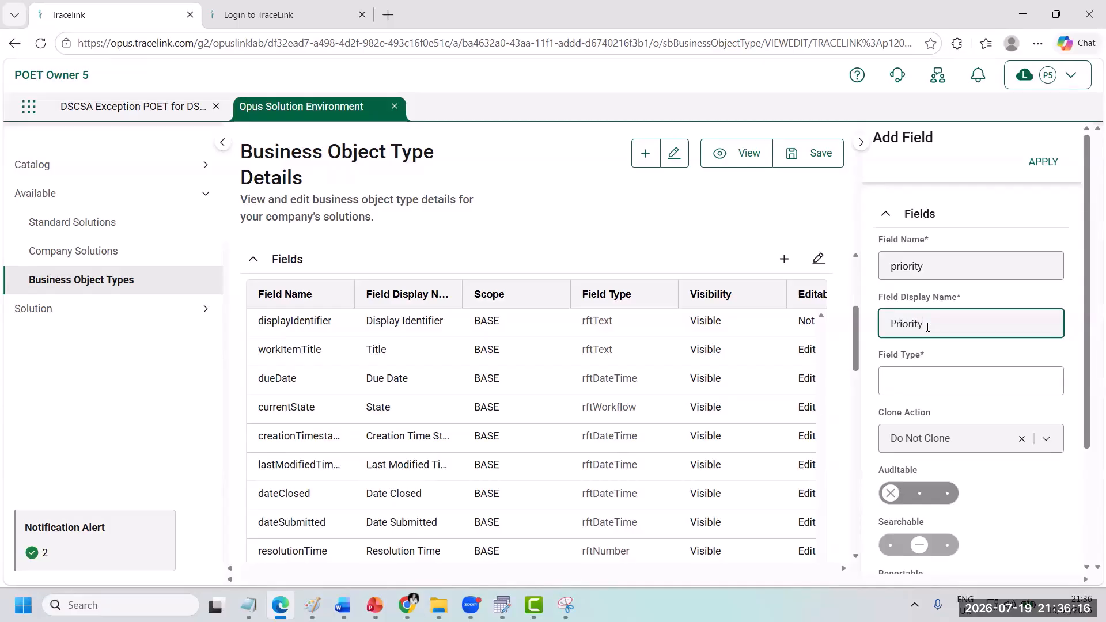
{"action": "left_click", "coordinate": [934, 381]}
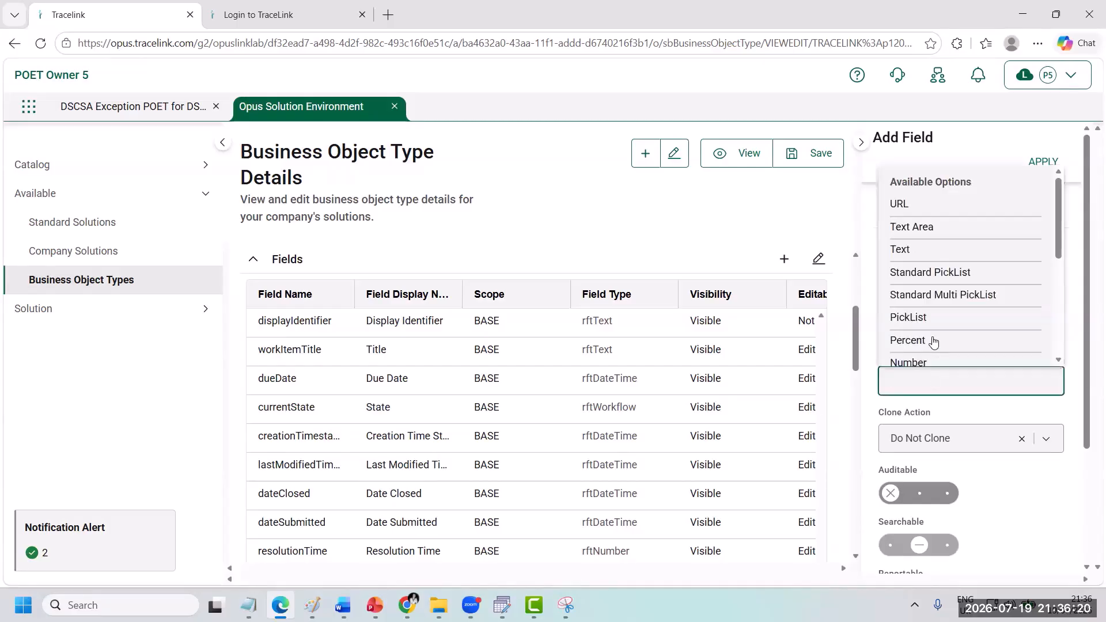
{"action": "left_click", "coordinate": [927, 317]}
Step: Make the Priority field auditable and reportable
{"action": "scroll", "coordinate": [960, 419], "scroll_direction": "down", "scroll_amount": 2}
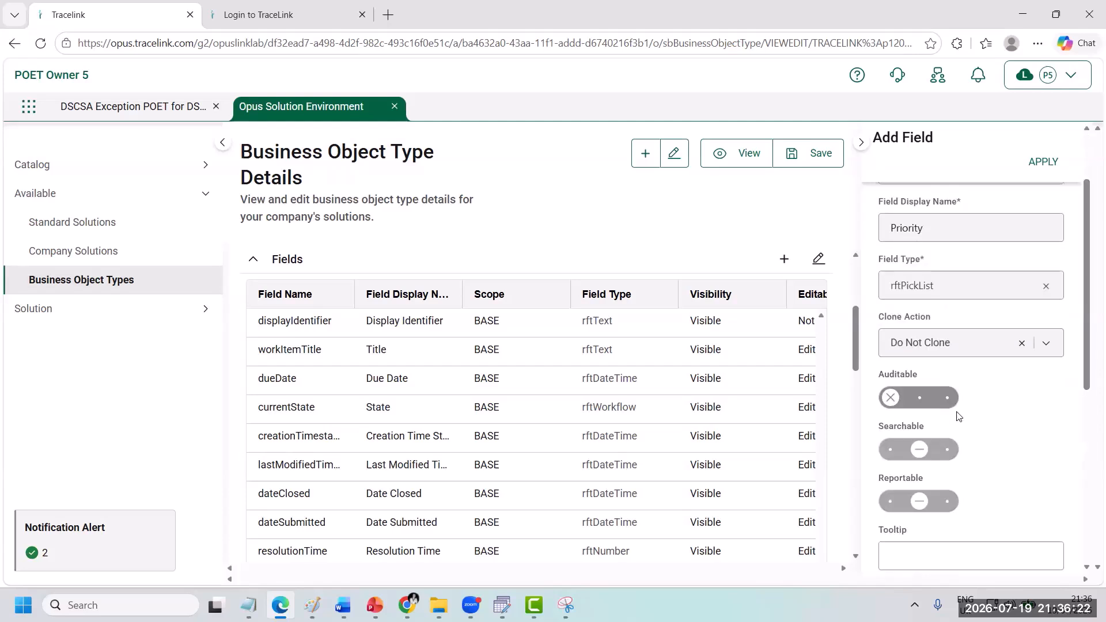
{"action": "left_click", "coordinate": [946, 398]}
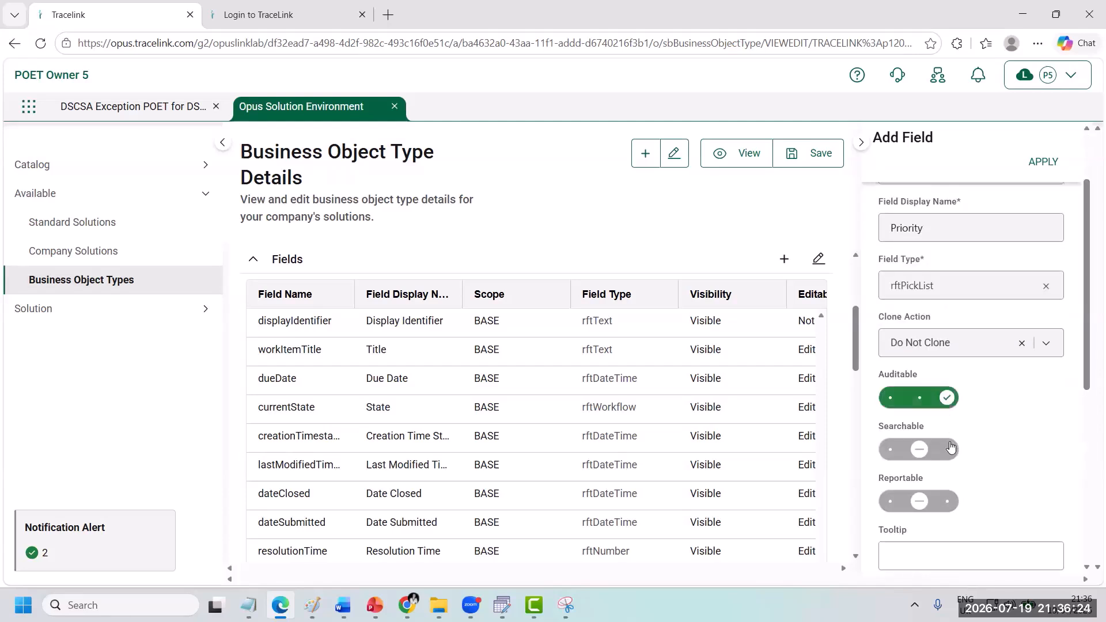
{"action": "left_click", "coordinate": [945, 501]}
Step: Paste the Priority picklist items JSON that ends with Low, set the default selection to LOW, and apply the field
{"action": "scroll", "coordinate": [1045, 454], "scroll_direction": "down", "scroll_amount": 3}
{"action": "scroll", "coordinate": [1045, 453], "scroll_direction": "down", "scroll_amount": 3}
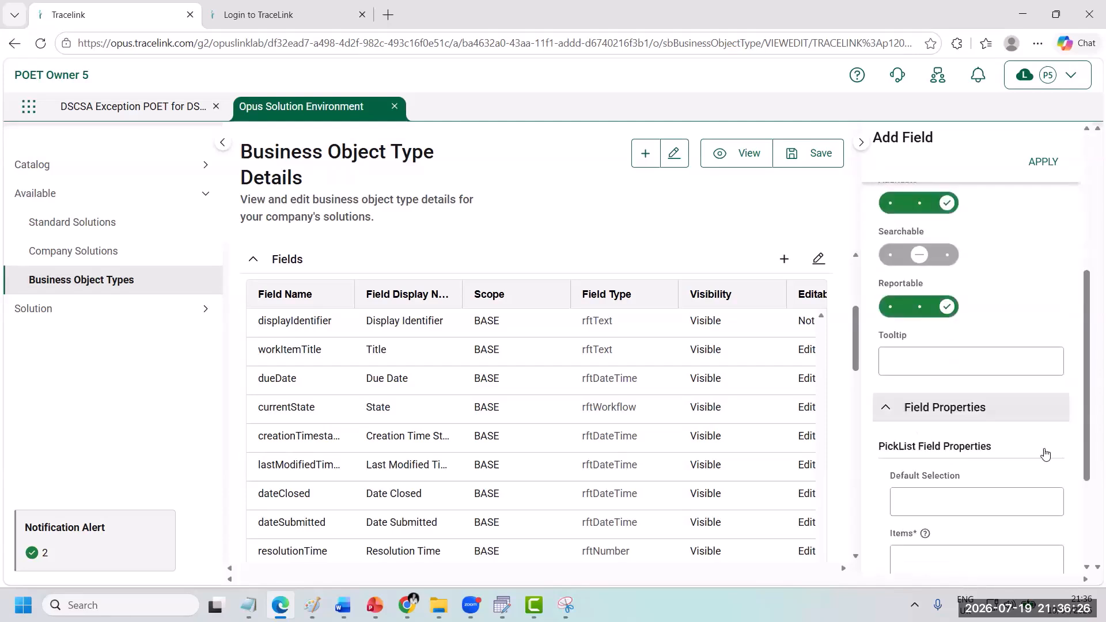
{"action": "left_click", "coordinate": [904, 433]}
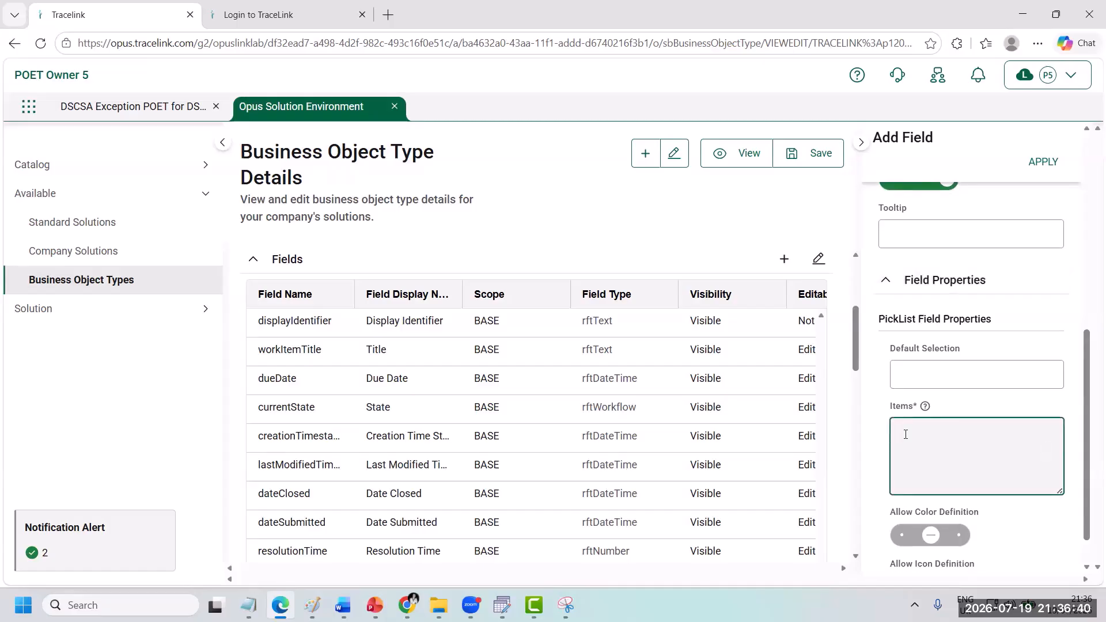
{"action": "right_click", "coordinate": [904, 433]}
{"action": "left_click", "coordinate": [918, 214]}
{"action": "left_click", "coordinate": [927, 378]}
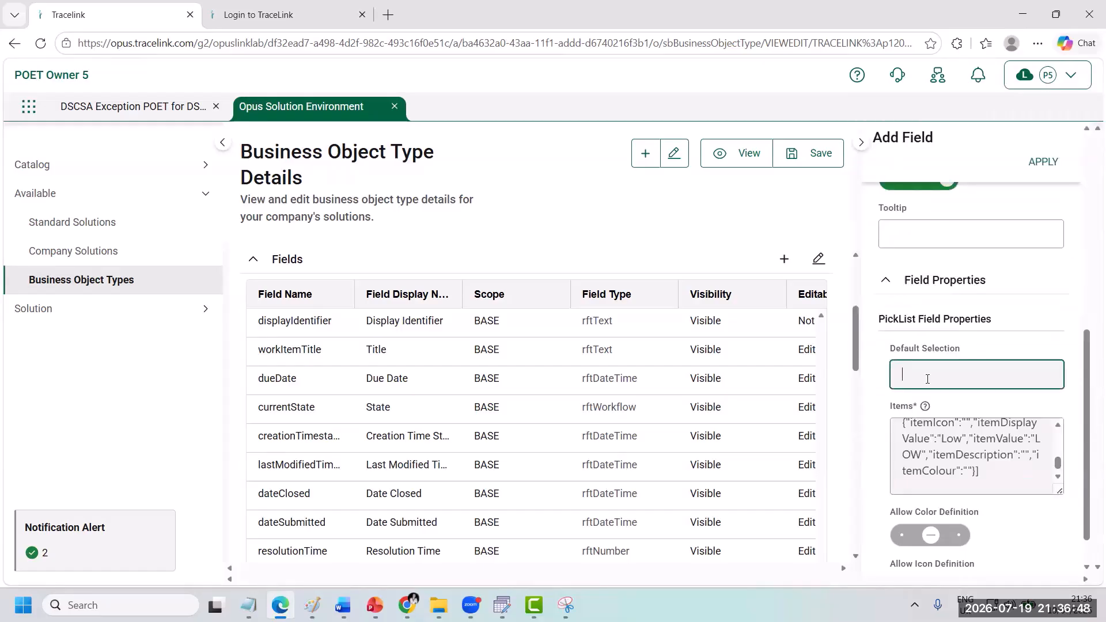
{"action": "type", "text": "LOW"}
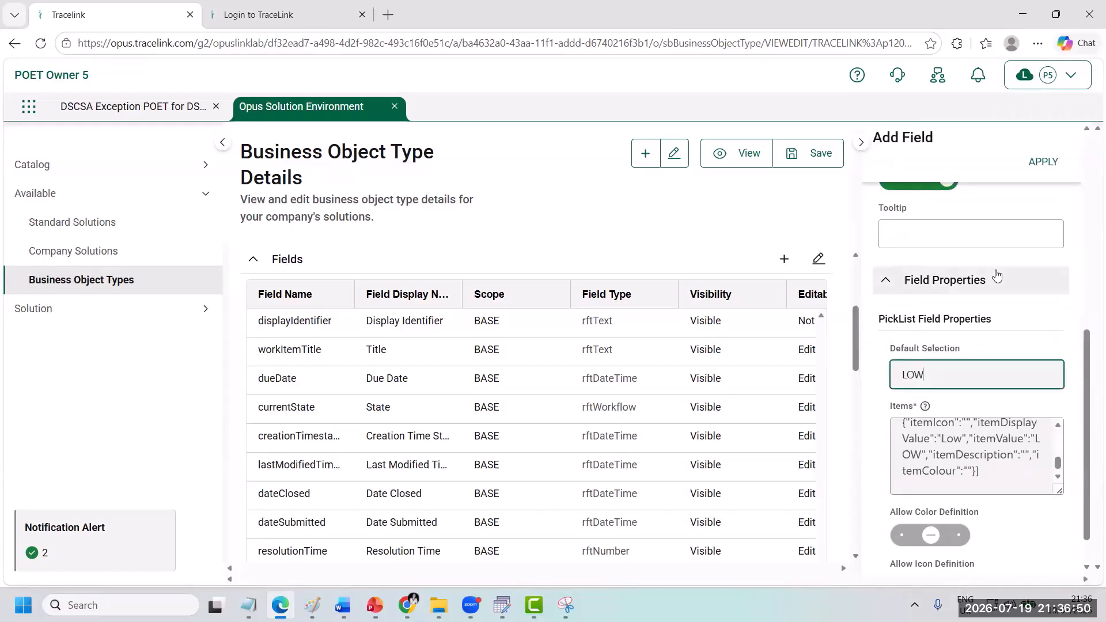
{"action": "left_click", "coordinate": [1036, 163]}
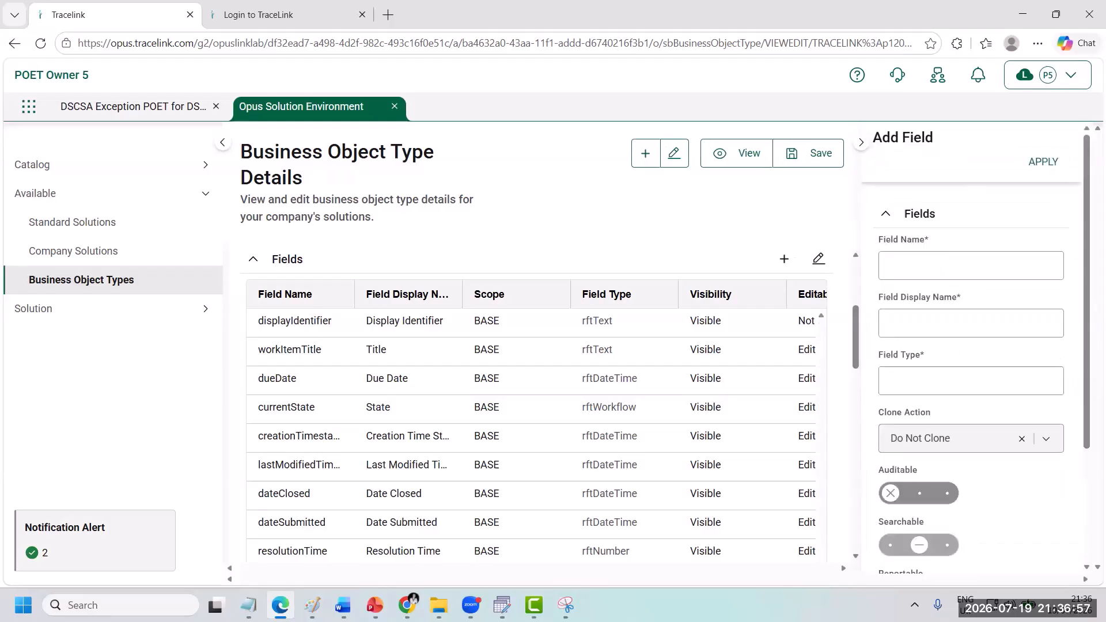
Step: Define a new field named status with the display name Status and the field type PickList
{"action": "left_click", "coordinate": [917, 265]}
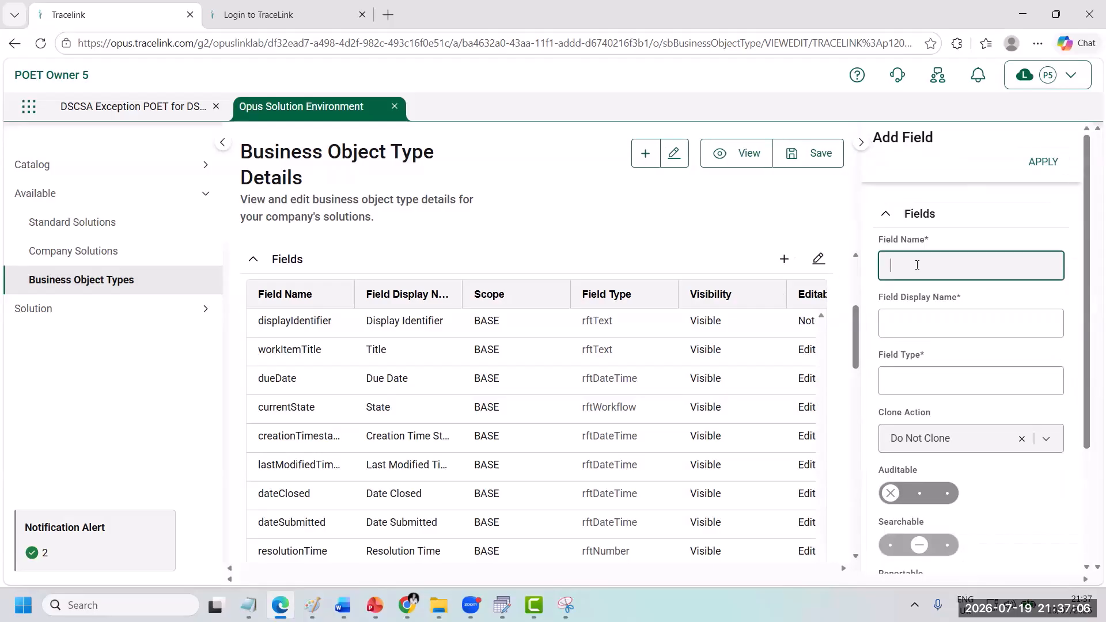
{"action": "type", "text": "status"}
{"action": "left_click", "coordinate": [916, 329]}
{"action": "type", "text": "Sta"}
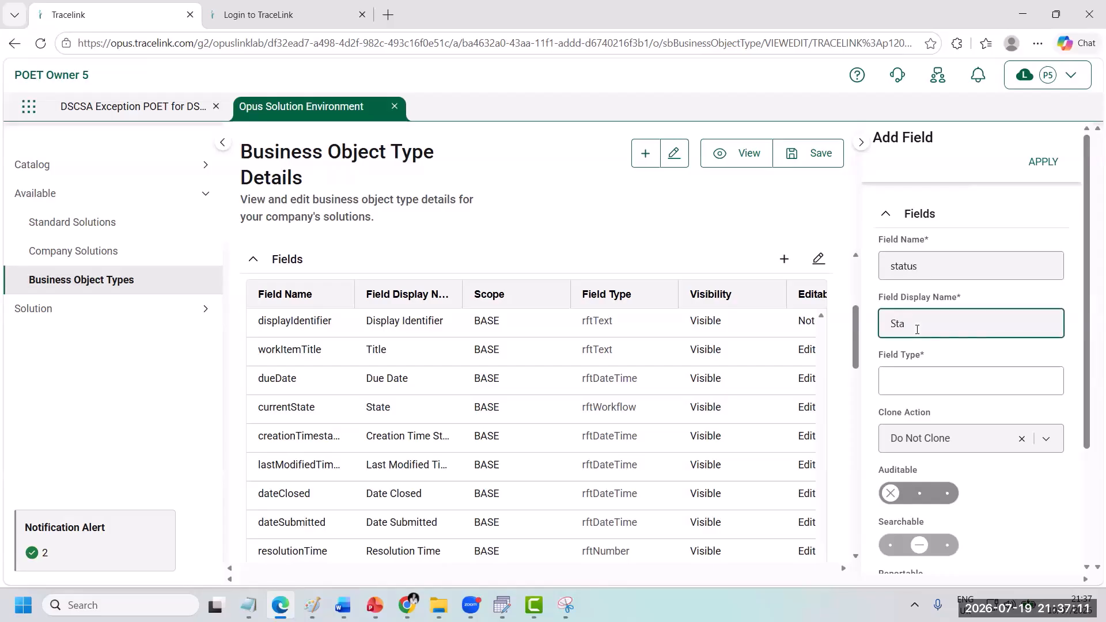
{"action": "type", "text": "tus"}
{"action": "left_click", "coordinate": [916, 377]}
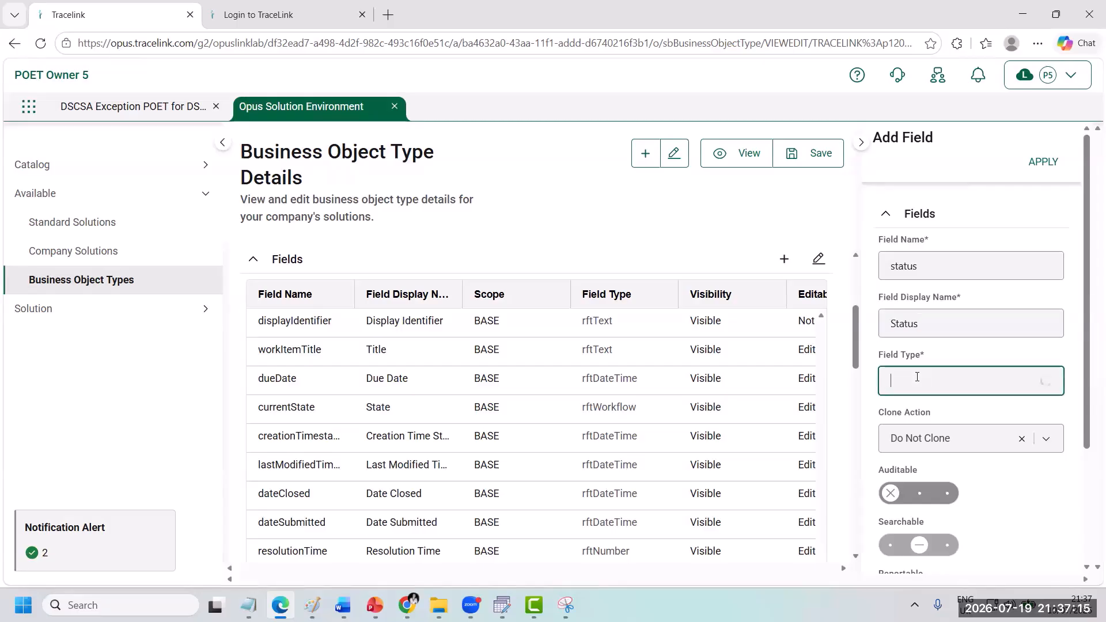
{"action": "left_click", "coordinate": [924, 318]}
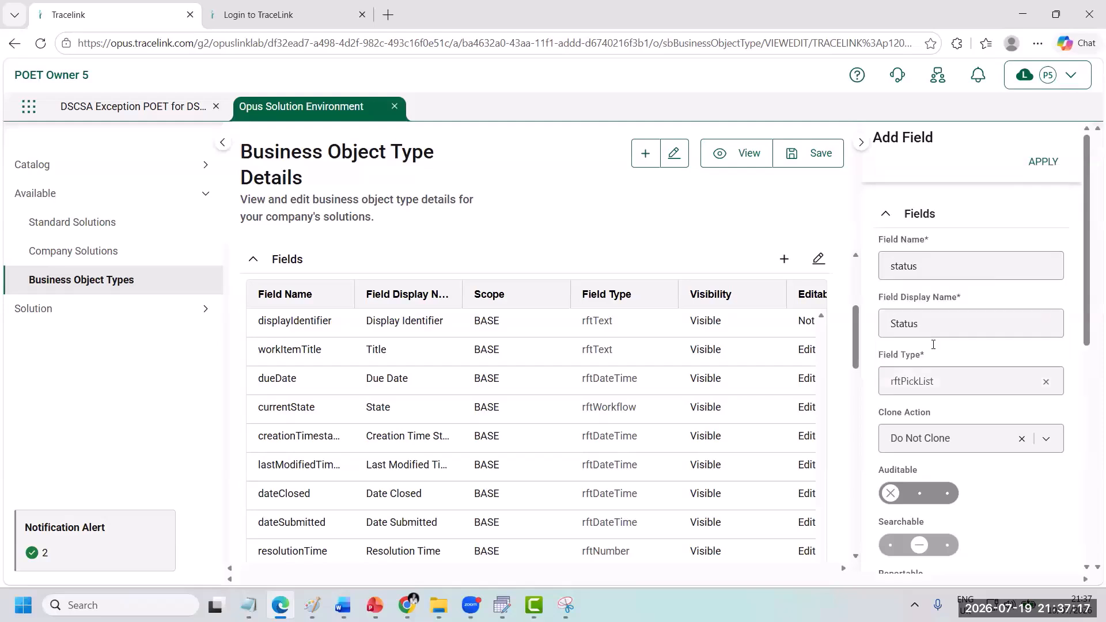
Step: Make the Status field auditable and reportable
{"action": "scroll", "coordinate": [965, 403], "scroll_direction": "down", "scroll_amount": 3}
{"action": "left_click", "coordinate": [933, 400]}
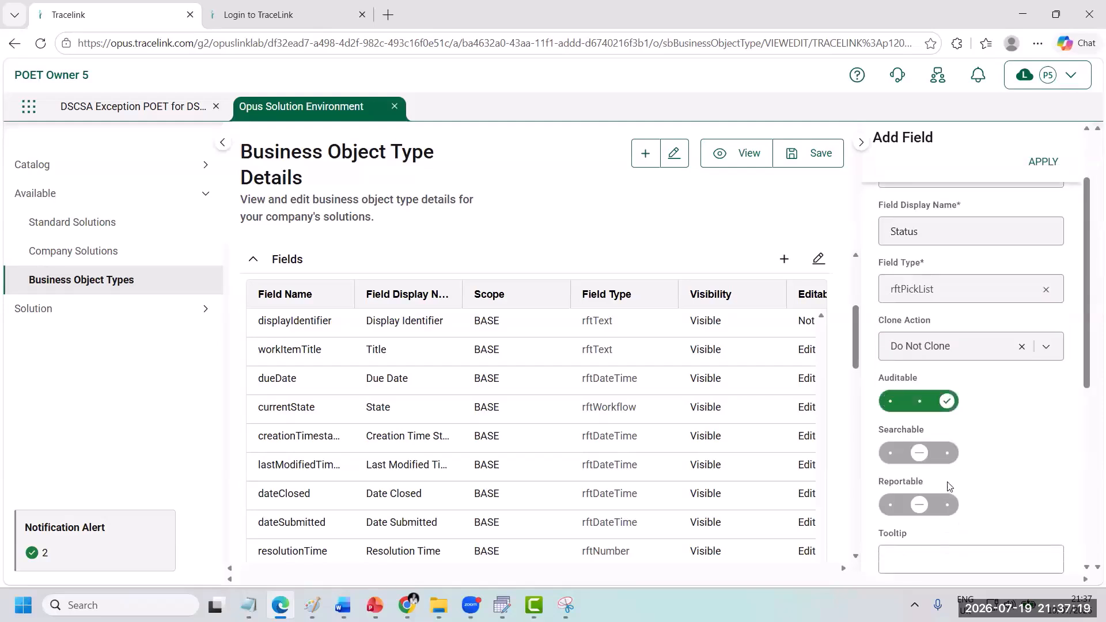
{"action": "left_click", "coordinate": [941, 505]}
Step: Paste the Status picklist items JSON that ends with Cancelled, set the default selection to IN_PROGRESS, and apply the field
{"action": "scroll", "coordinate": [1087, 442], "scroll_direction": "down", "scroll_amount": 2}
{"action": "scroll", "coordinate": [1087, 442], "scroll_direction": "down", "scroll_amount": 3}
{"action": "left_click", "coordinate": [948, 403]}
{"action": "right_click", "coordinate": [948, 403]}
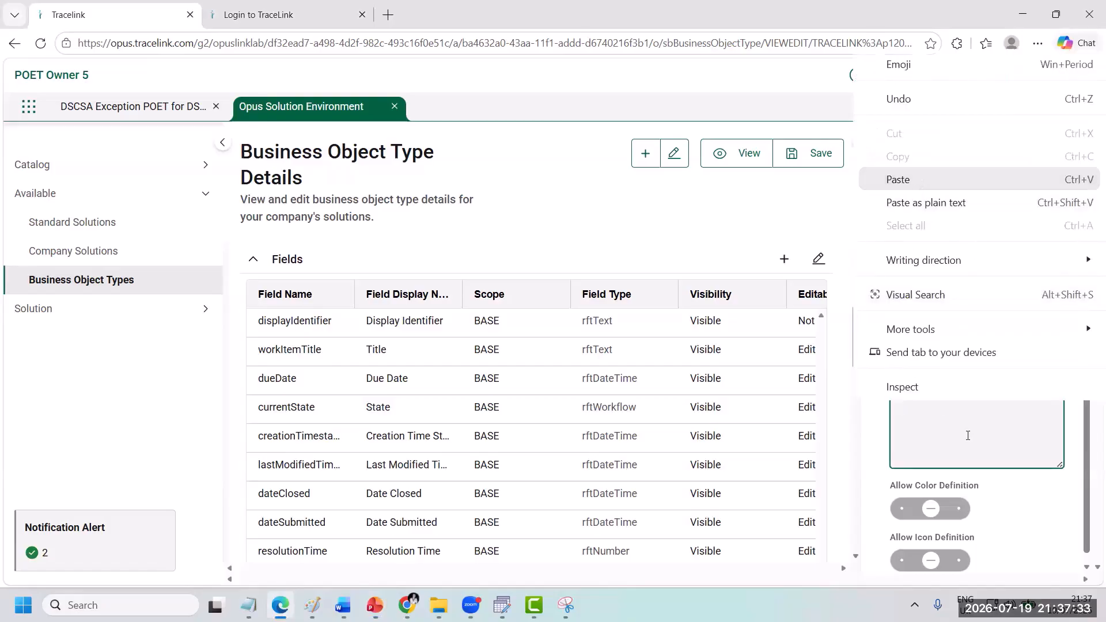
{"action": "left_click", "coordinate": [919, 181]}
{"action": "left_click", "coordinate": [914, 346]}
{"action": "right_click", "coordinate": [914, 342]}
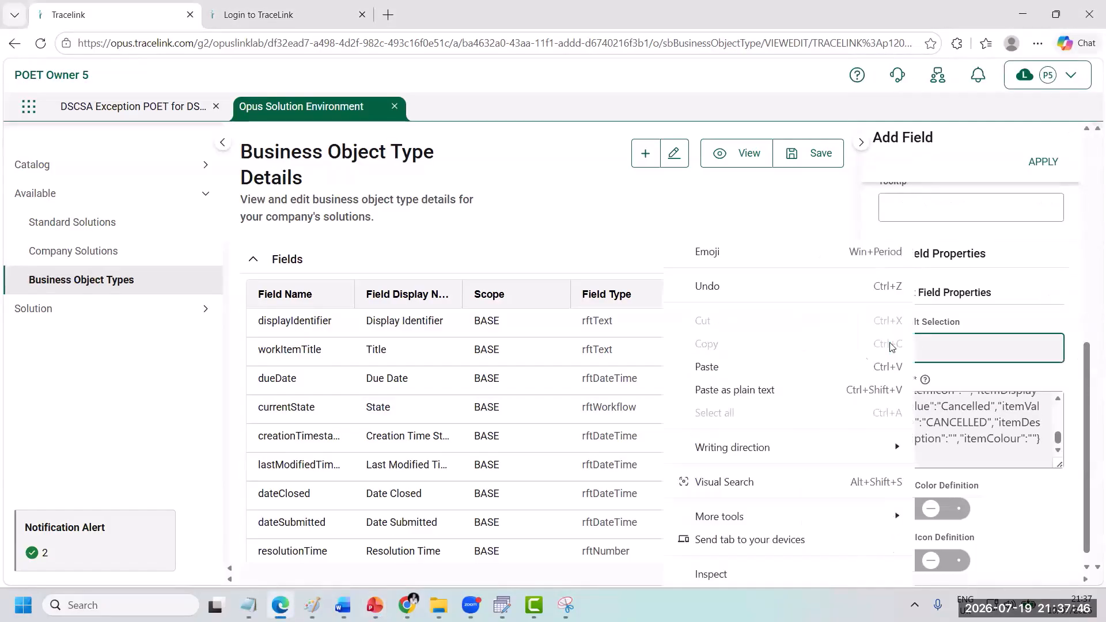
{"action": "left_click", "coordinate": [847, 366]}
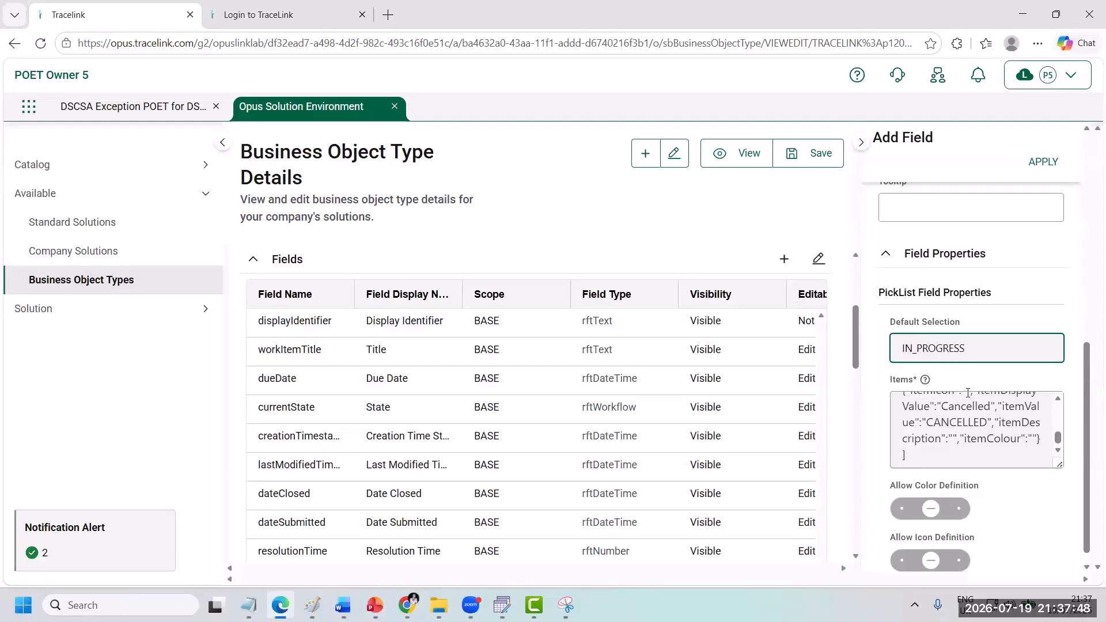
{"action": "left_click", "coordinate": [1043, 161]}
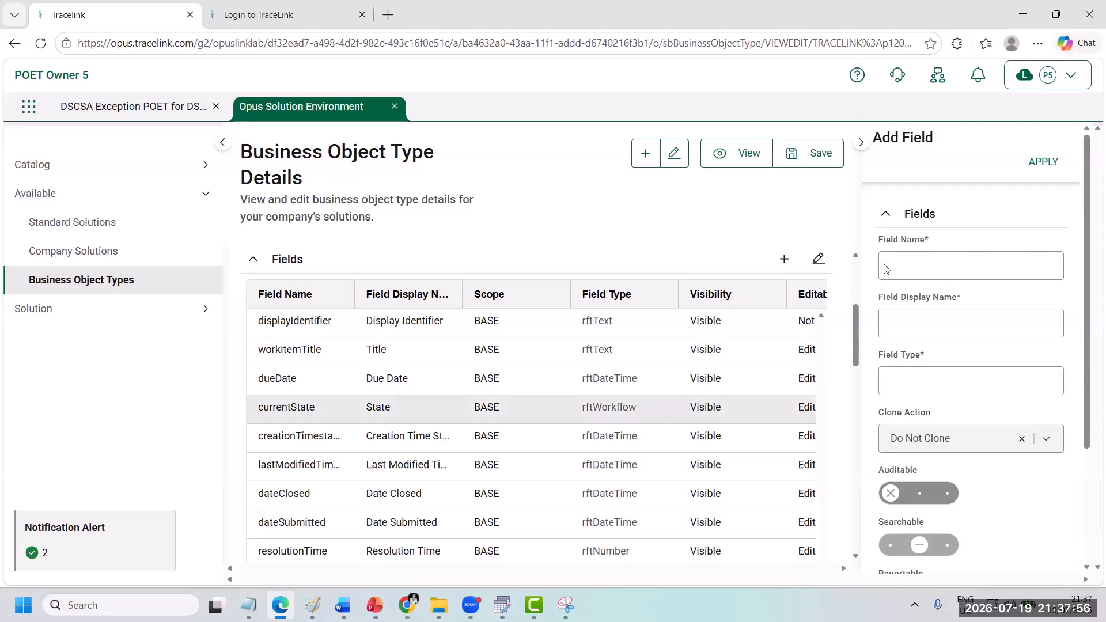
Step: Define a new field named description with the display name Description and the field type Text Area
{"action": "left_click", "coordinate": [961, 257]}
{"action": "type", "text": "description"}
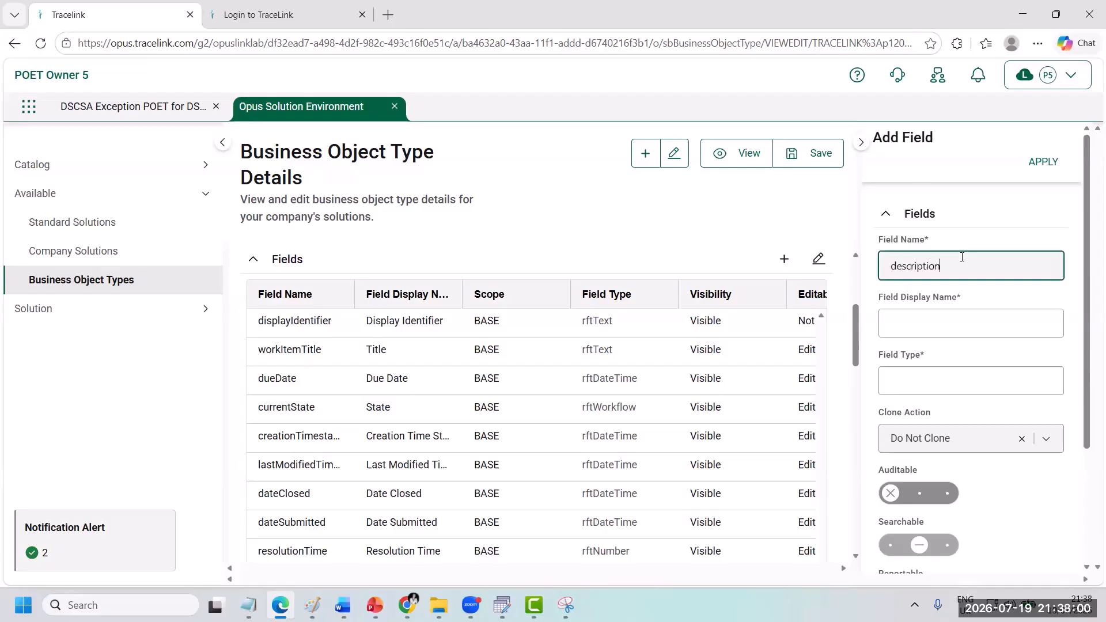
{"action": "left_click", "coordinate": [929, 336]}
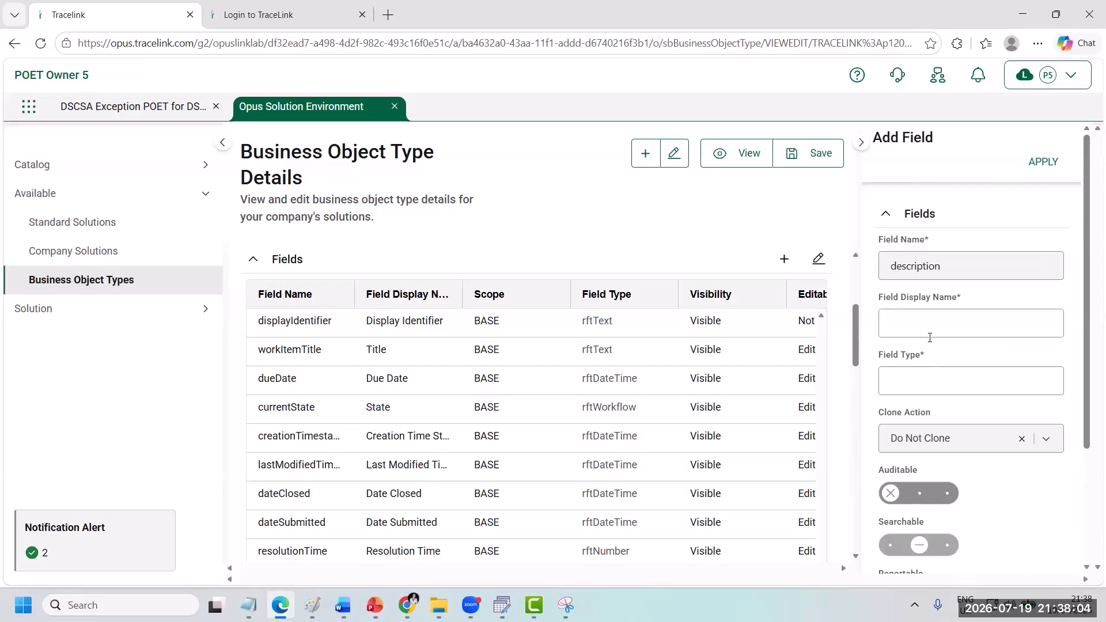
{"action": "left_click", "coordinate": [911, 320]}
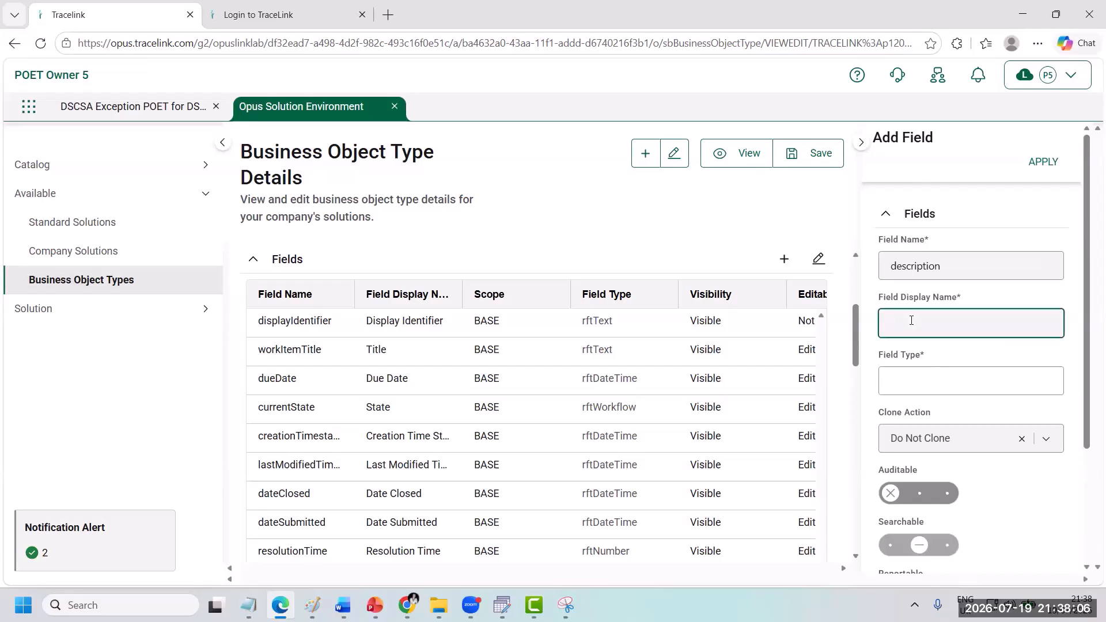
{"action": "type", "text": "Description"}
{"action": "left_click", "coordinate": [910, 374]}
{"action": "left_click", "coordinate": [925, 233]}
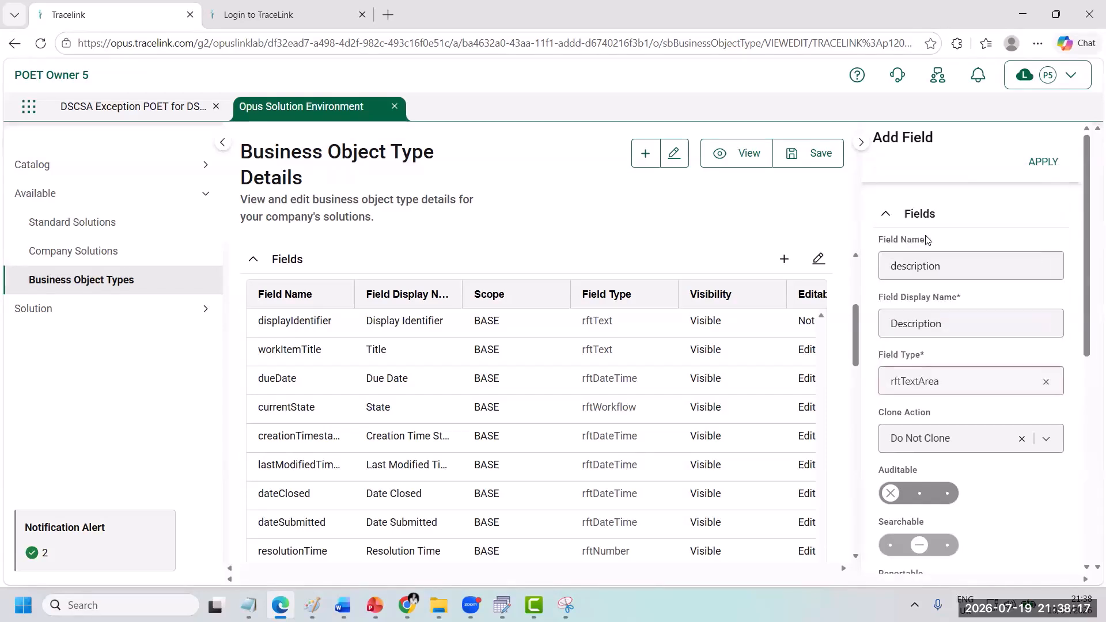
Step: Make the Description field auditable and reportable
{"action": "scroll", "coordinate": [950, 392], "scroll_direction": "down", "scroll_amount": 2}
{"action": "left_click", "coordinate": [945, 392]}
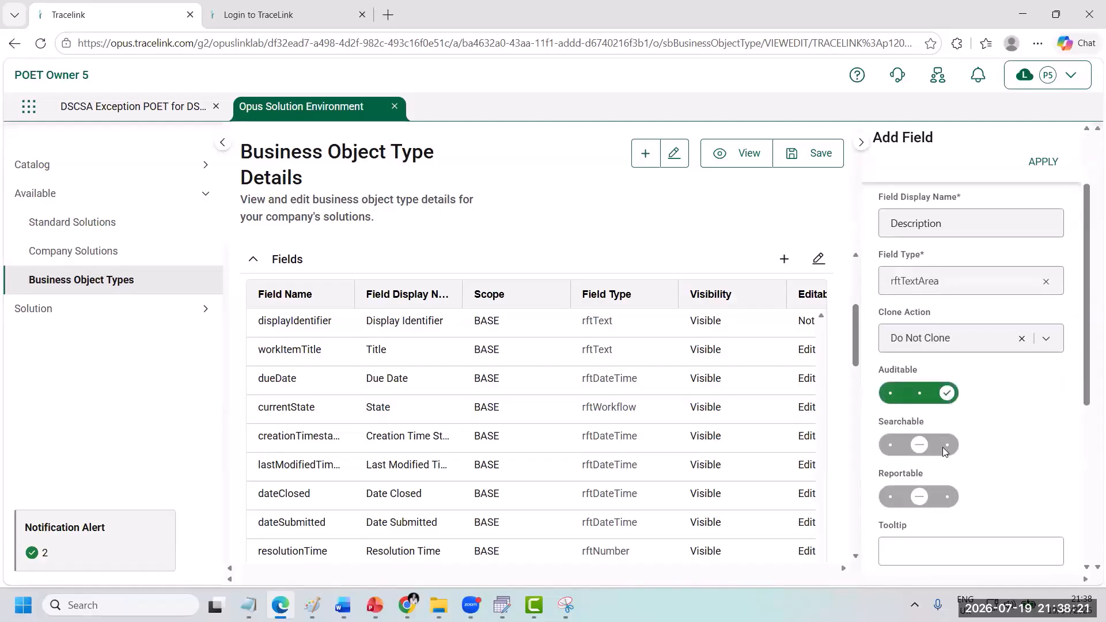
{"action": "left_click", "coordinate": [945, 497]}
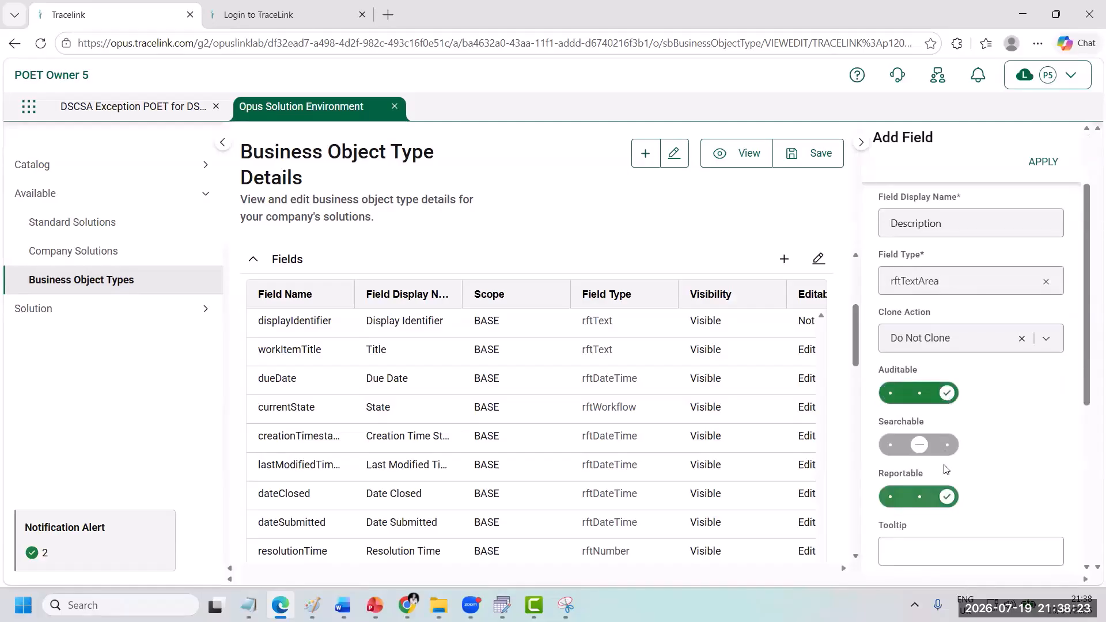
Step: Set the Description field's maximum length to 100 and visible lines to 10, then apply the field and save the business object type
{"action": "scroll", "coordinate": [933, 472], "scroll_direction": "down", "scroll_amount": 5}
{"action": "left_click", "coordinate": [917, 487]}
{"action": "type", "text": "100"}
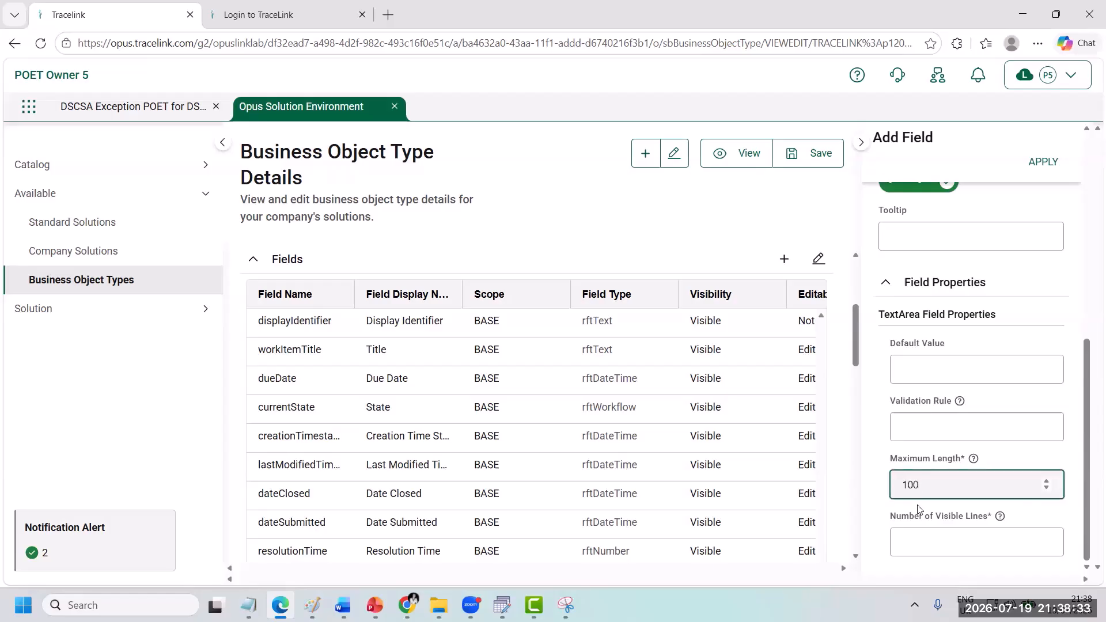
{"action": "key", "text": "Tab"}
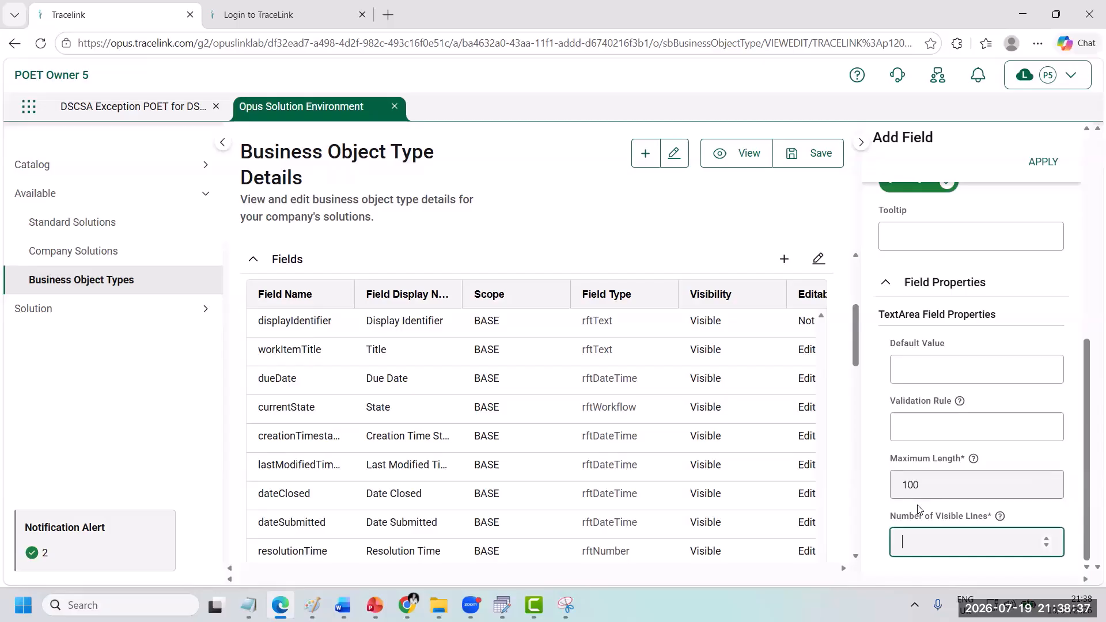
{"action": "type", "text": "10"}
{"action": "left_click", "coordinate": [1040, 162]}
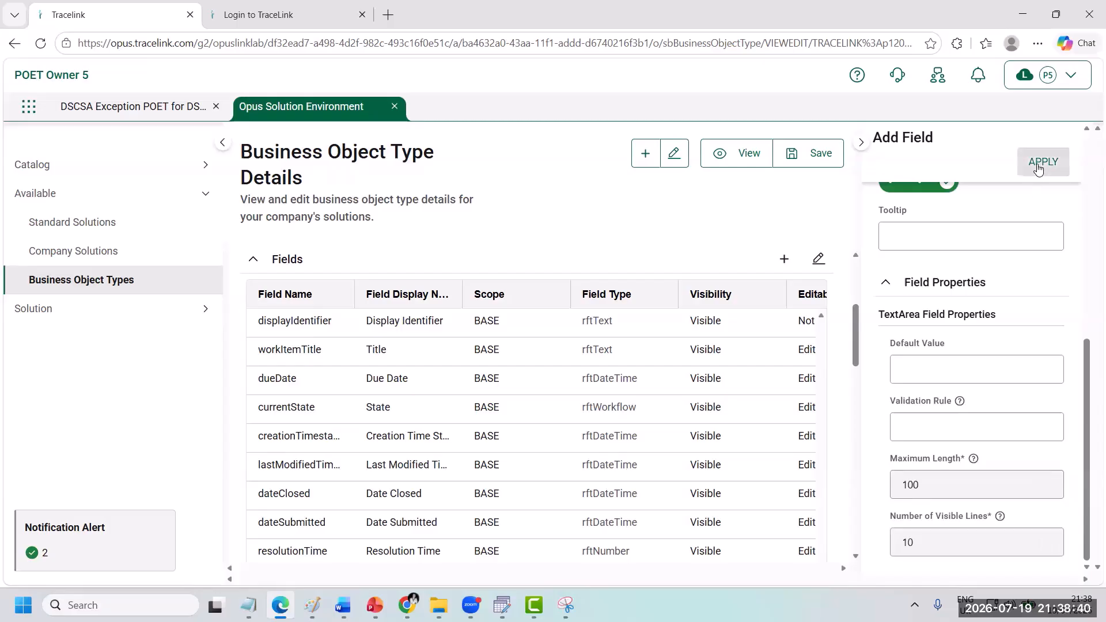
{"action": "left_click", "coordinate": [813, 154]}
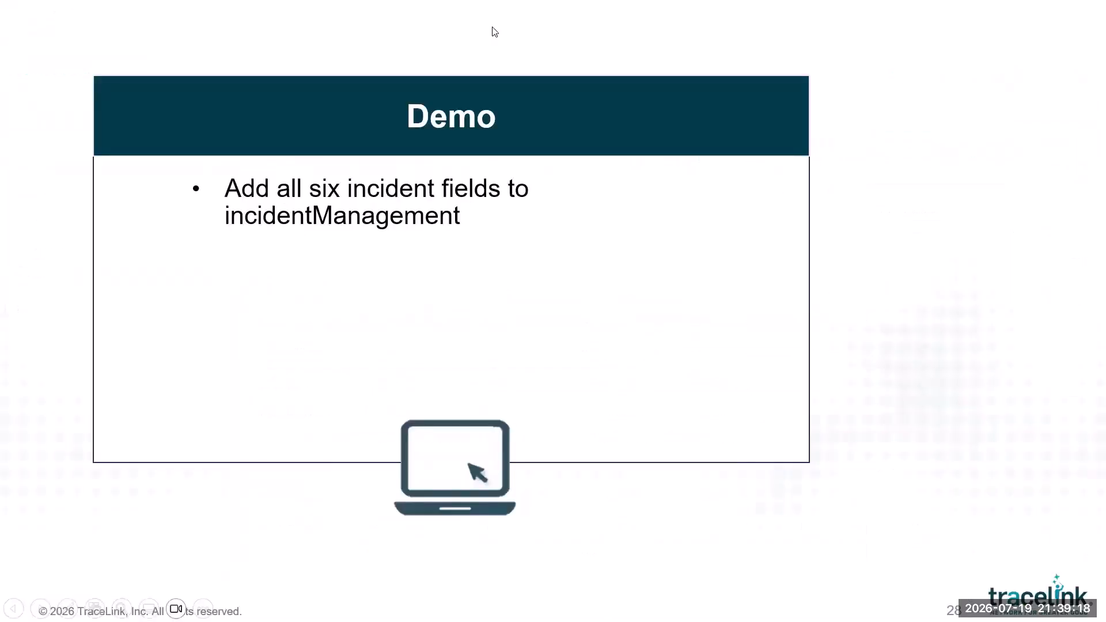
{"action": "key", "text": "Right"}
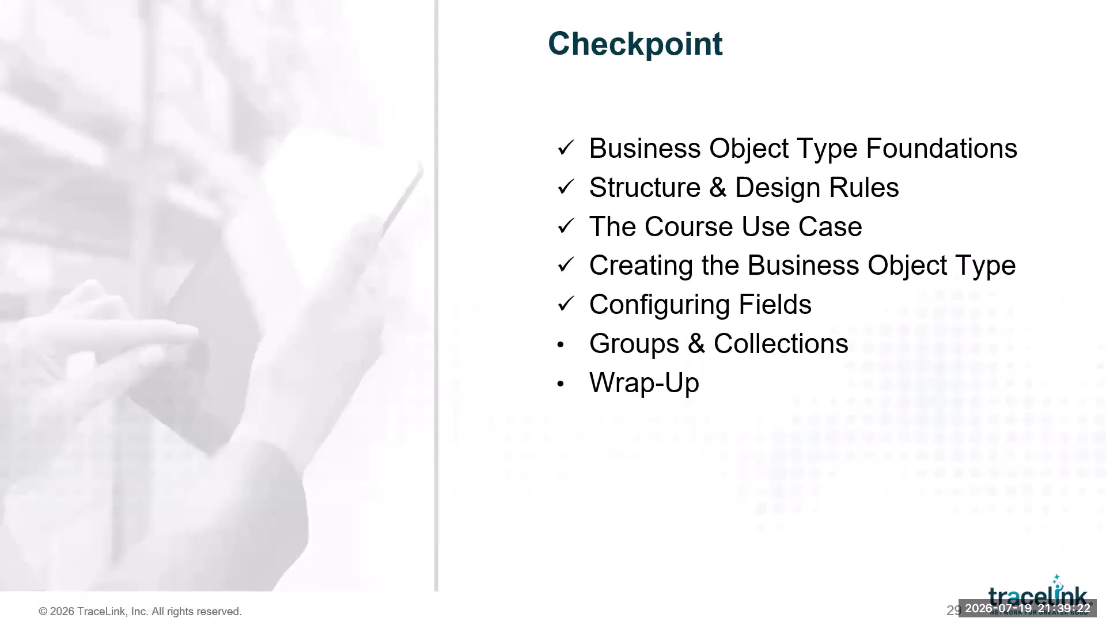
{"action": "key", "text": "Right"}
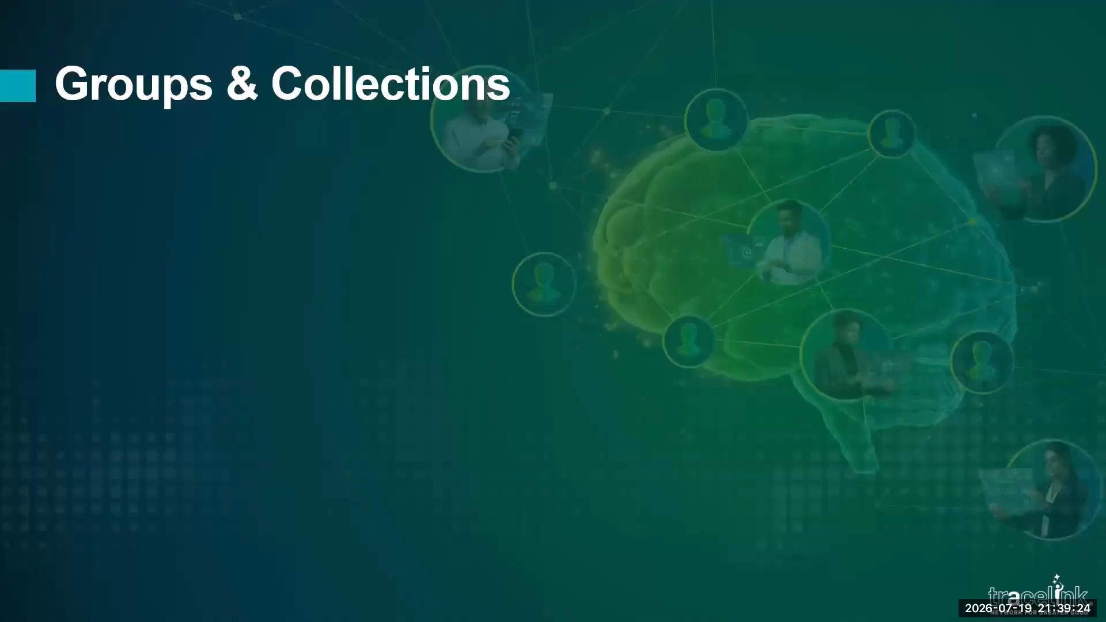
{"action": "key", "text": "Right"}
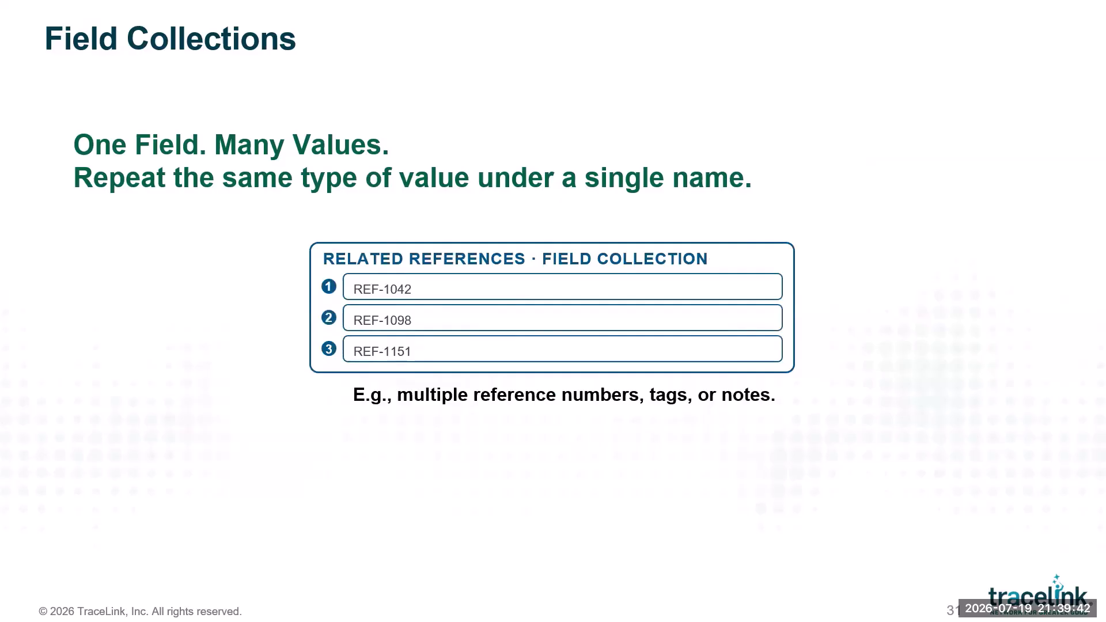
{"action": "key", "text": "Right"}
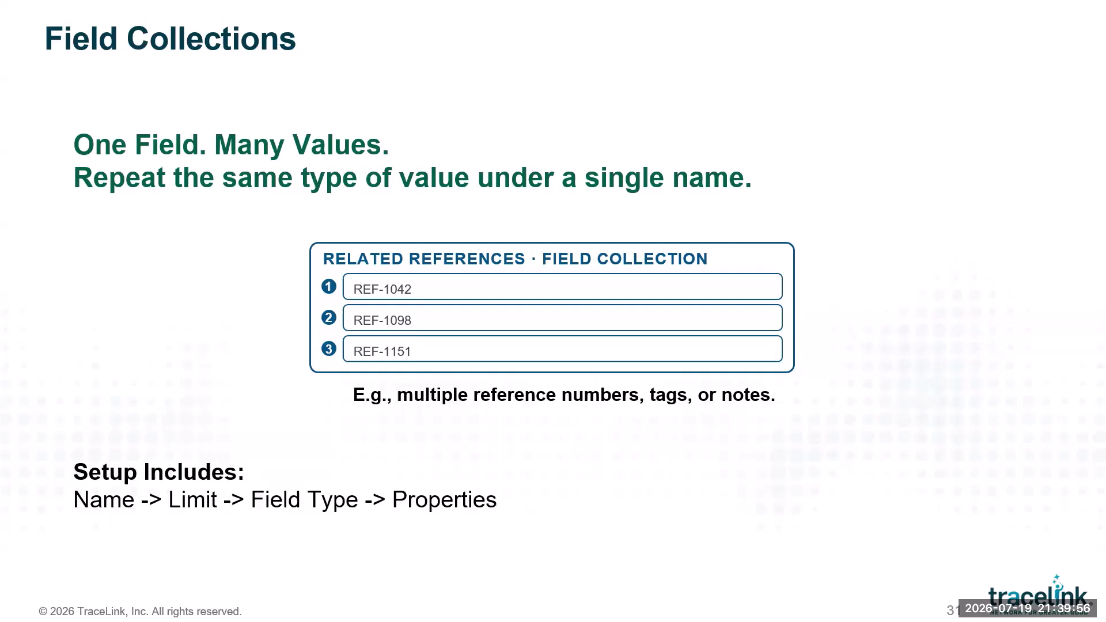
{"action": "key", "text": "Right"}
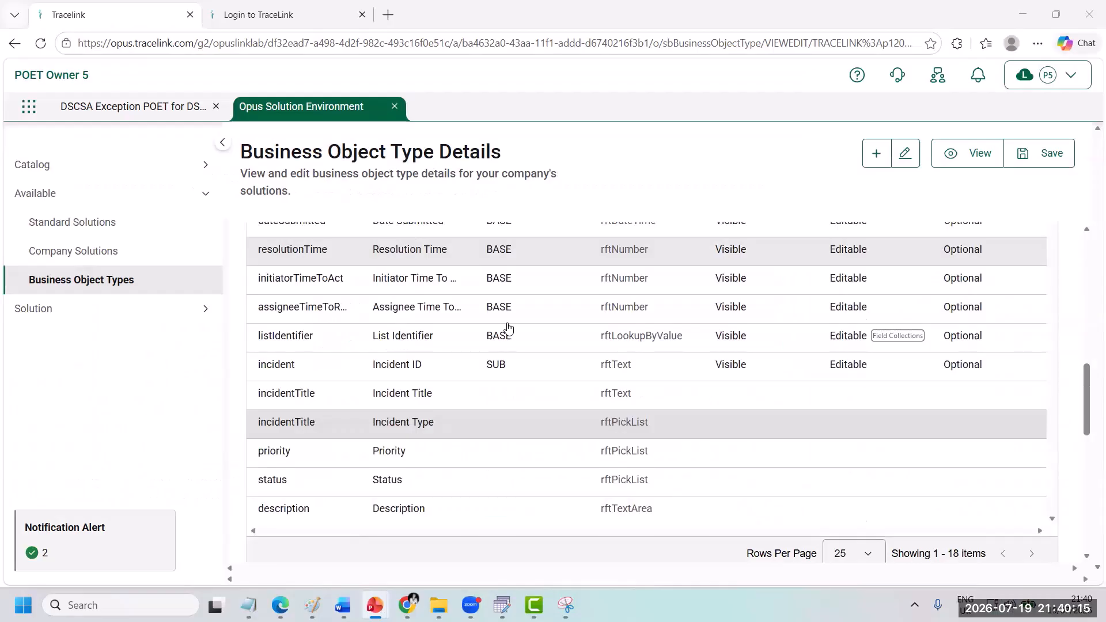
Step: Start a new field collection named RELATED REFERENCES with an item limit of 3
{"action": "scroll", "coordinate": [506, 328], "scroll_direction": "down", "scroll_amount": 10}
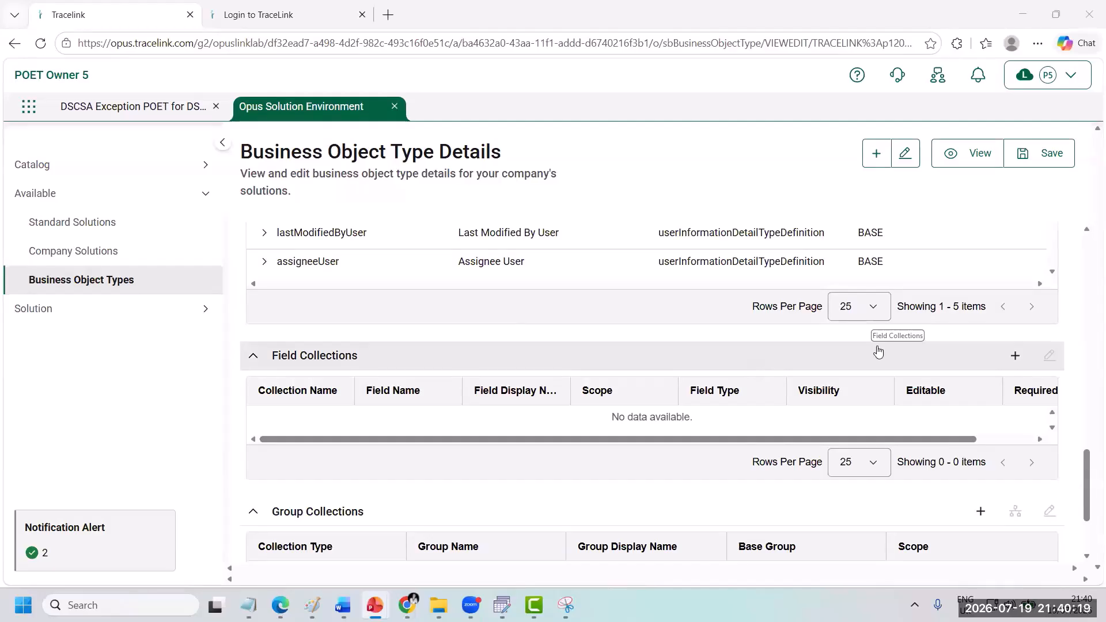
{"action": "left_click", "coordinate": [1014, 357]}
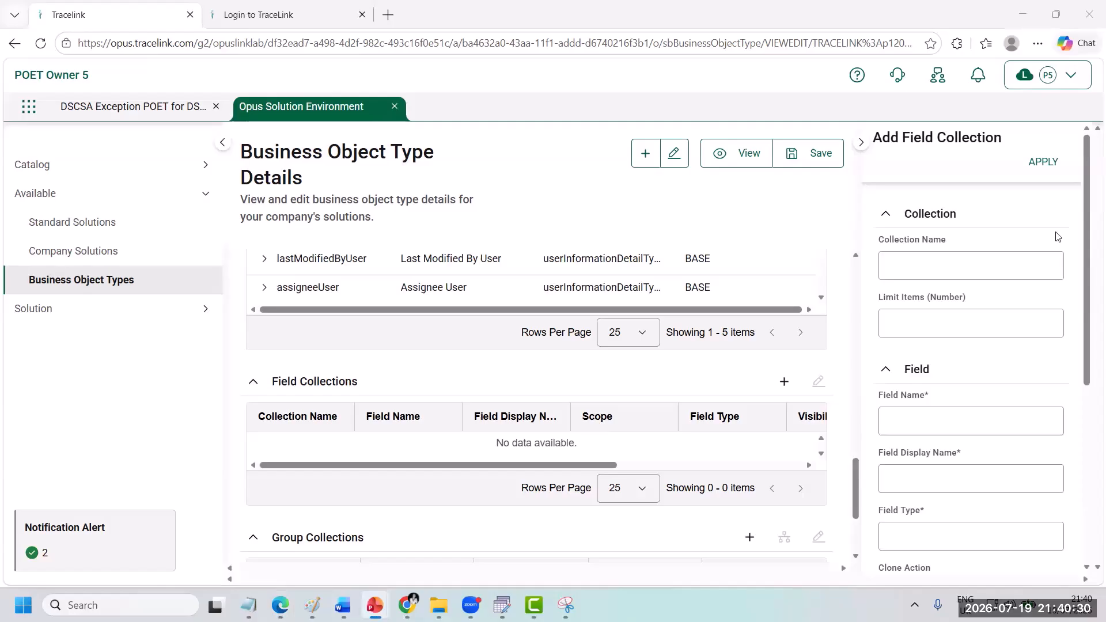
{"action": "left_click", "coordinate": [887, 266]}
{"action": "right_click", "coordinate": [903, 275]}
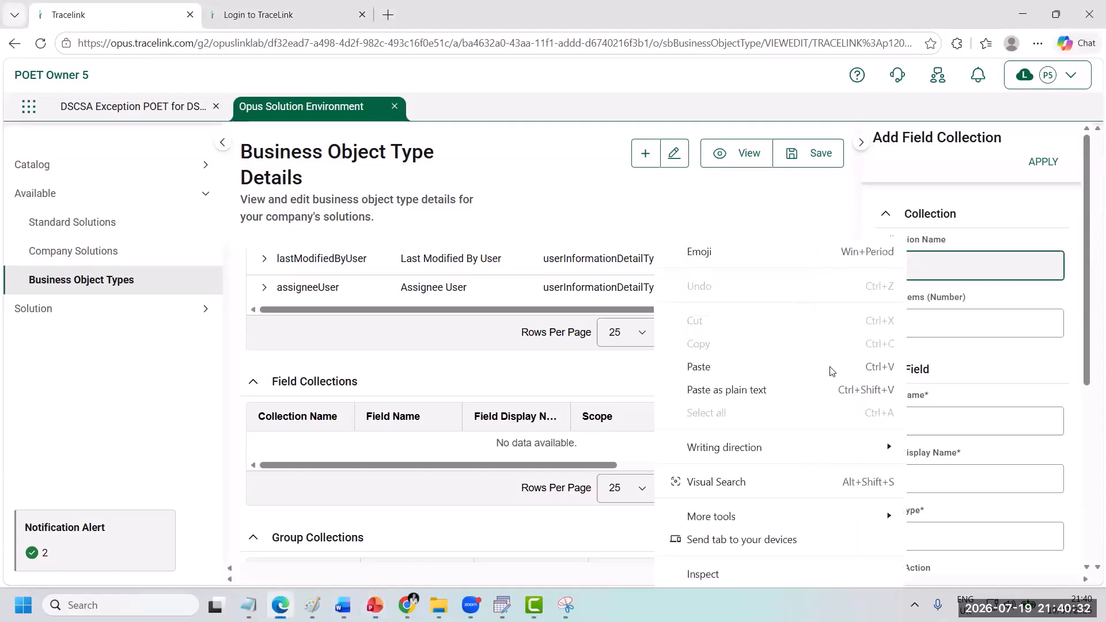
{"action": "left_click", "coordinate": [829, 368]}
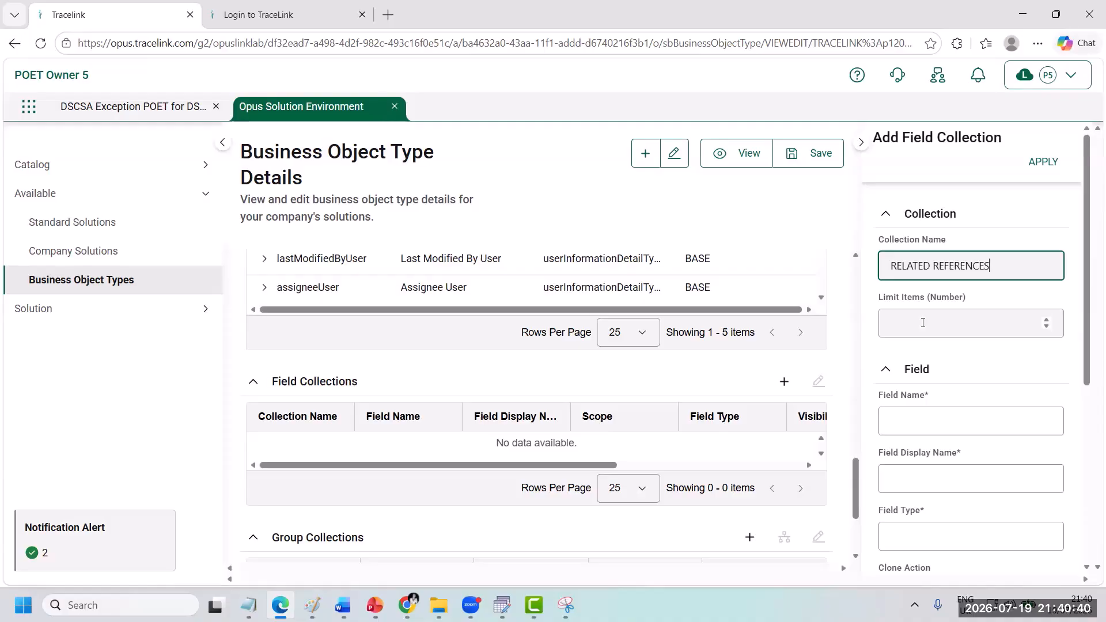
{"action": "left_click", "coordinate": [922, 322]}
{"action": "type", "text": "3"}
Step: Define the collection's field with the name rEF1042, the display name REF-1042 and the field type Text
{"action": "left_click", "coordinate": [900, 421]}
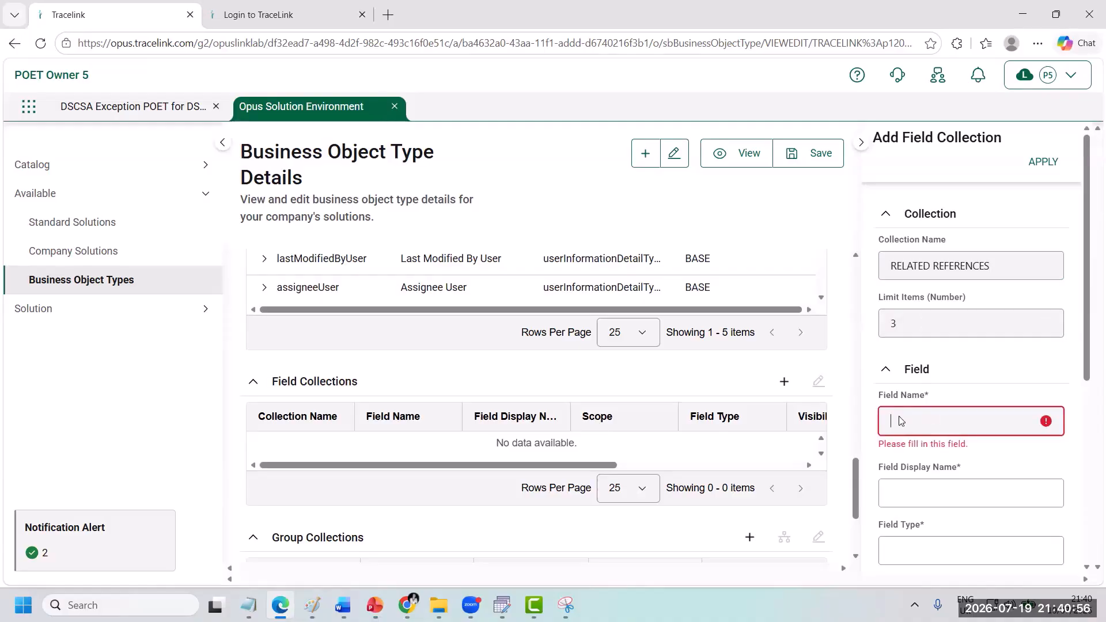
{"action": "right_click", "coordinate": [900, 421]}
{"action": "left_click", "coordinate": [907, 198]}
{"action": "left_click", "coordinate": [912, 469]}
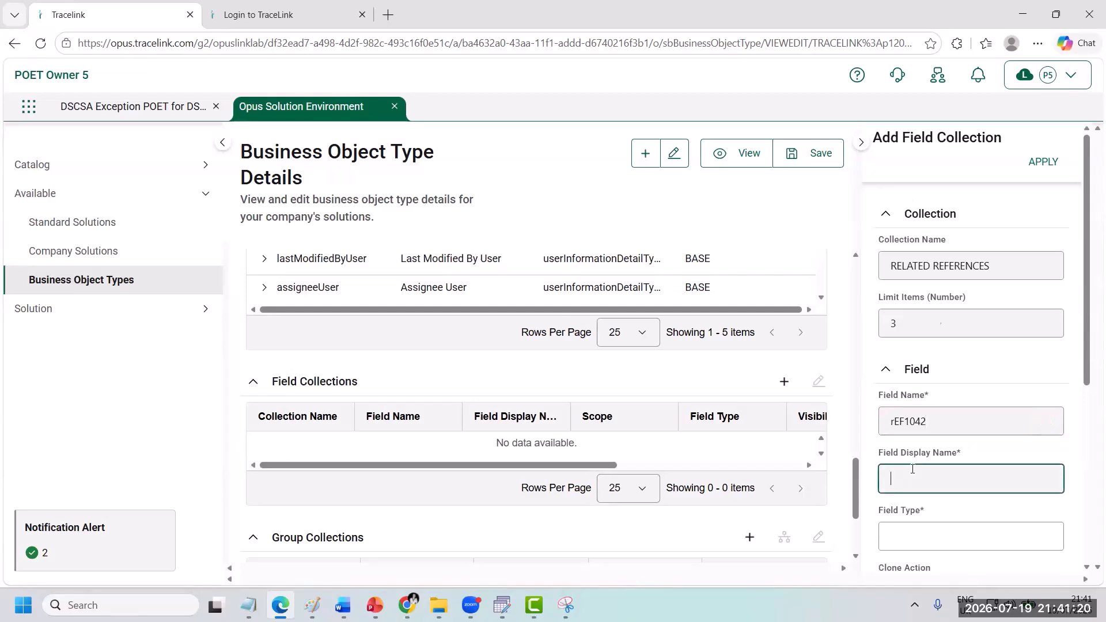
{"action": "right_click", "coordinate": [912, 469]}
{"action": "left_click", "coordinate": [923, 252]}
{"action": "scroll", "coordinate": [931, 504], "scroll_direction": "down", "scroll_amount": 1}
{"action": "left_click", "coordinate": [914, 468]}
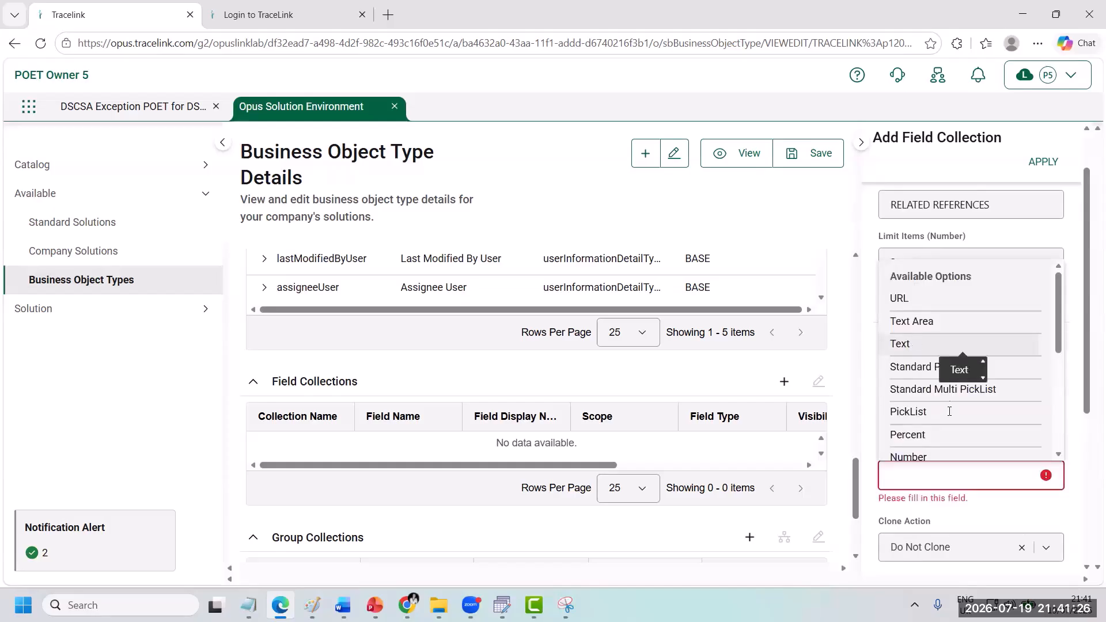
{"action": "left_click", "coordinate": [922, 344]}
Step: Make the REF-1042 collection field auditable and reportable
{"action": "scroll", "coordinate": [950, 444], "scroll_direction": "down", "scroll_amount": 2}
{"action": "left_click", "coordinate": [949, 439]}
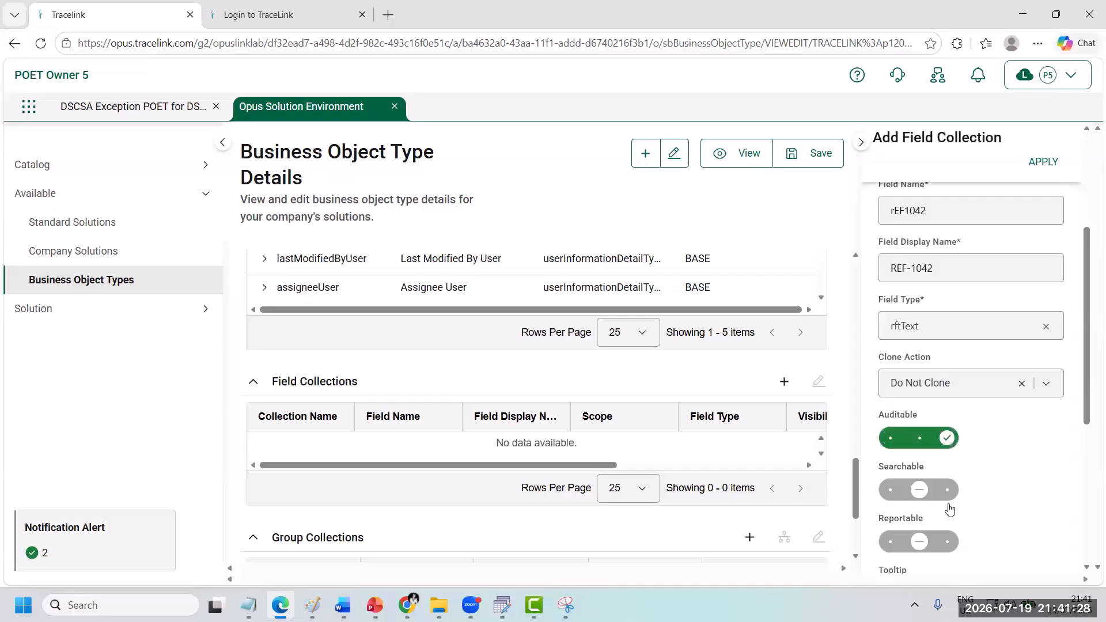
{"action": "left_click", "coordinate": [947, 541]}
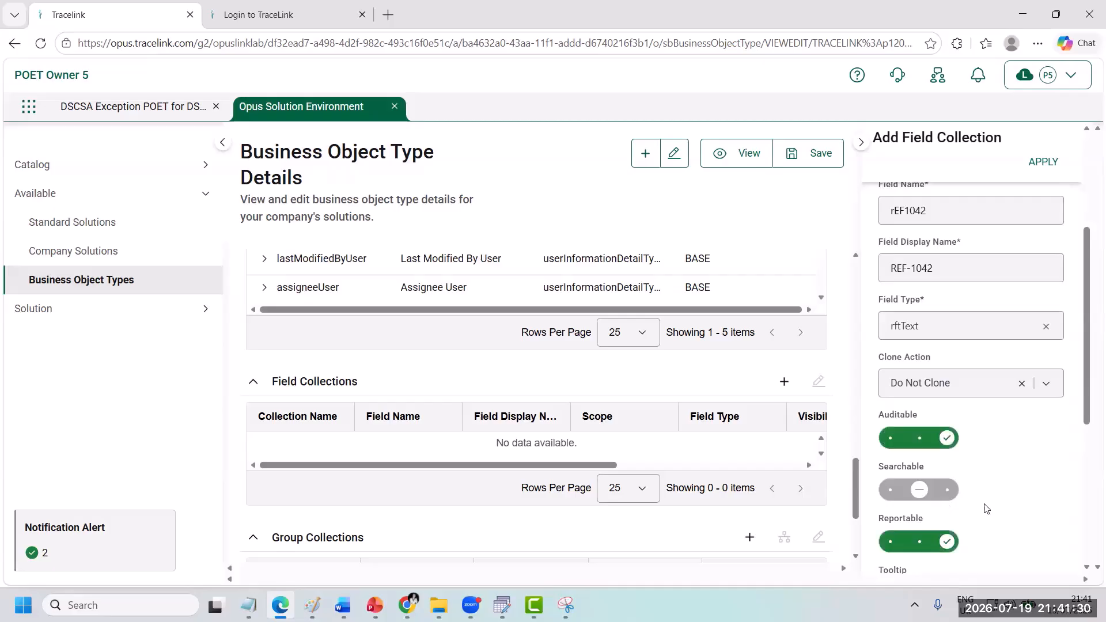
Step: Set the REF-1042 field's maximum length to 20 and apply the field collection
{"action": "scroll", "coordinate": [1020, 467], "scroll_direction": "down", "scroll_amount": 5}
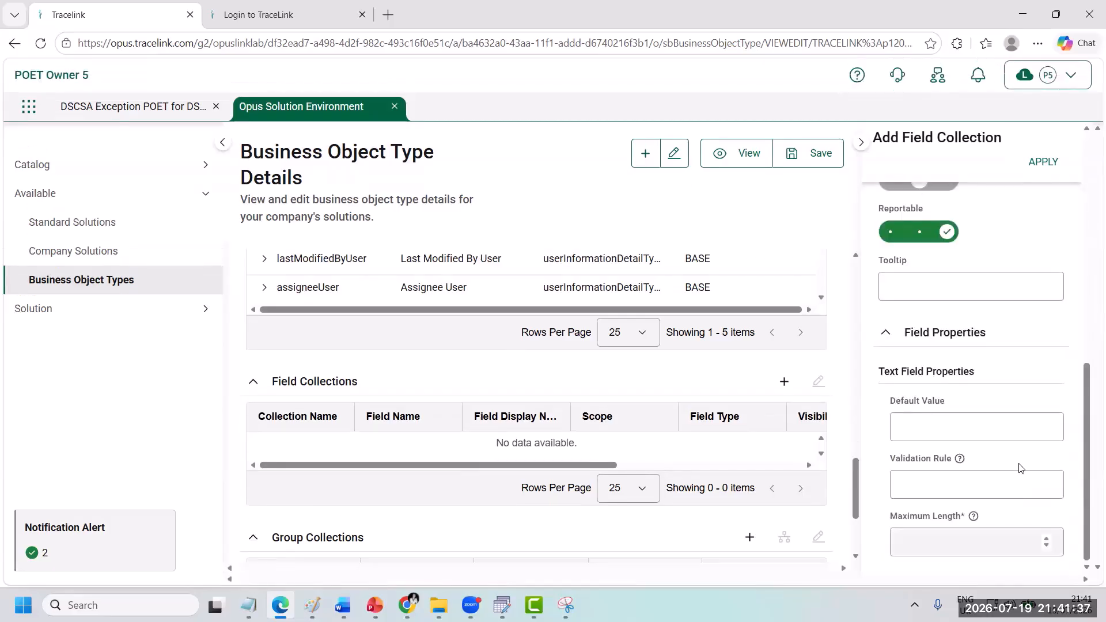
{"action": "left_click", "coordinate": [976, 542]}
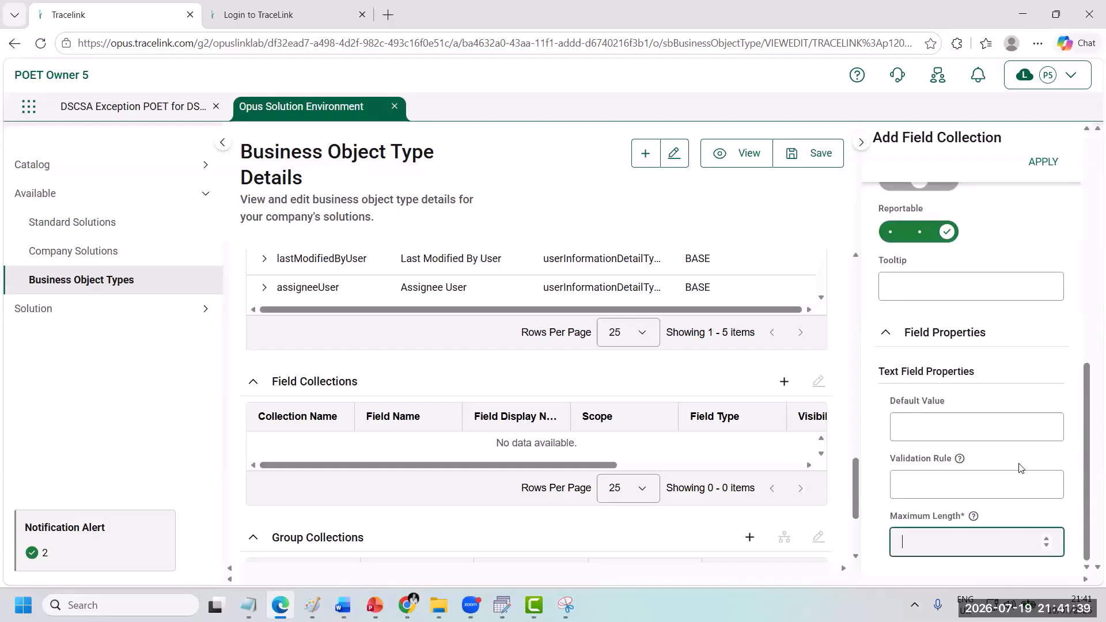
{"action": "type", "text": "20"}
{"action": "left_click", "coordinate": [1059, 162]}
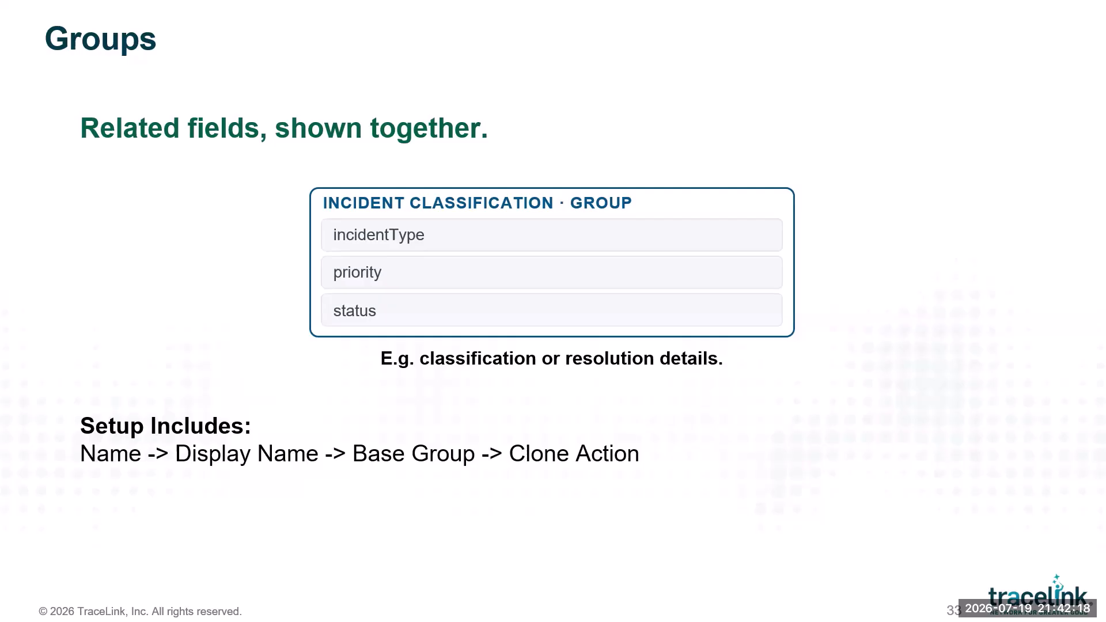
{"action": "key", "text": "Right"}
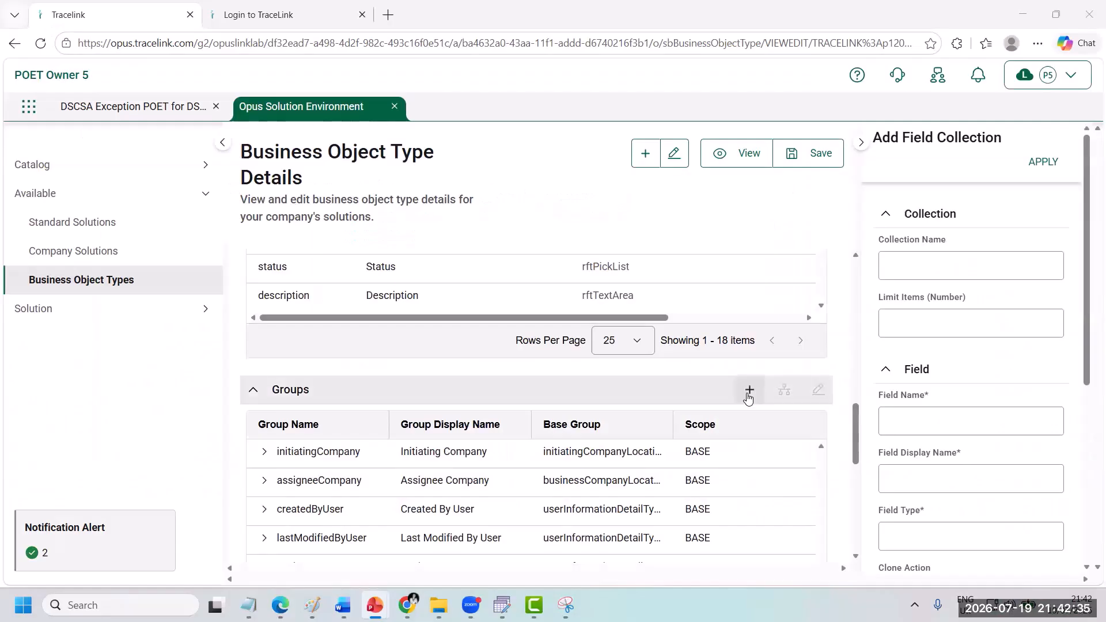
Step: Start a new group named incidentClassification with the display name Incident Classification
{"action": "left_click", "coordinate": [748, 392]}
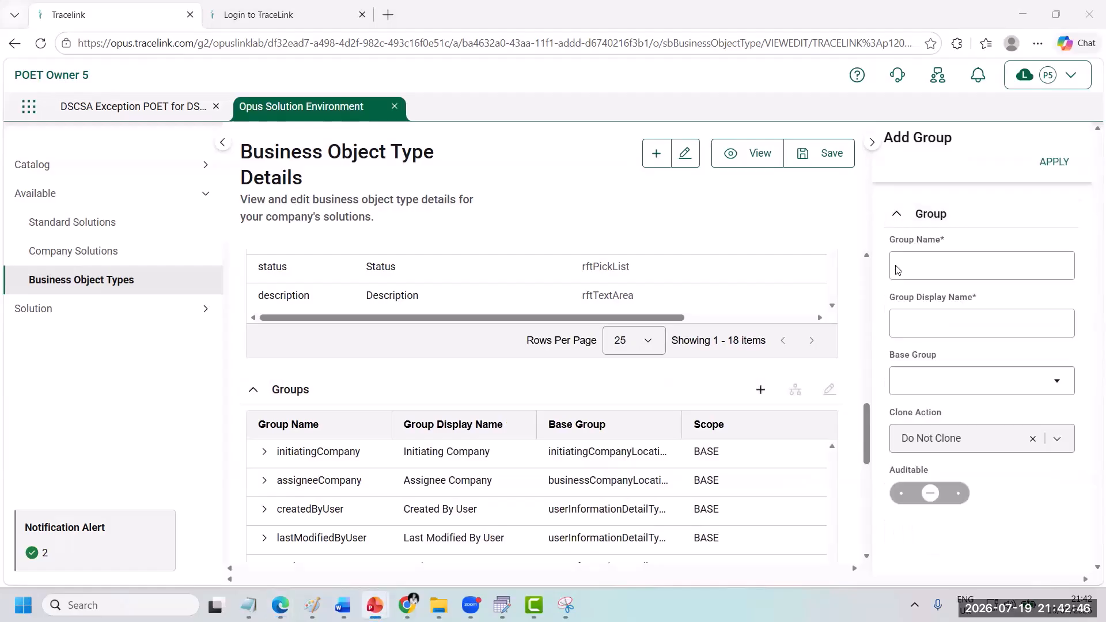
{"action": "left_click", "coordinate": [898, 265]}
{"action": "type", "text": "incidentClassification"}
{"action": "left_click", "coordinate": [899, 324]}
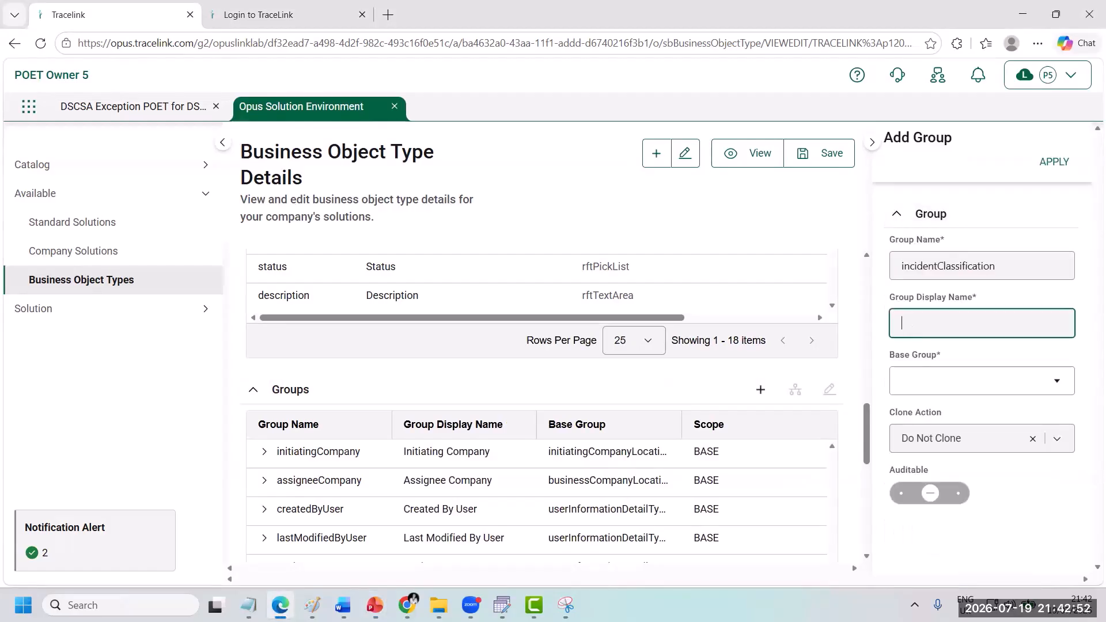
{"action": "type", "text": "Incident Classification"}
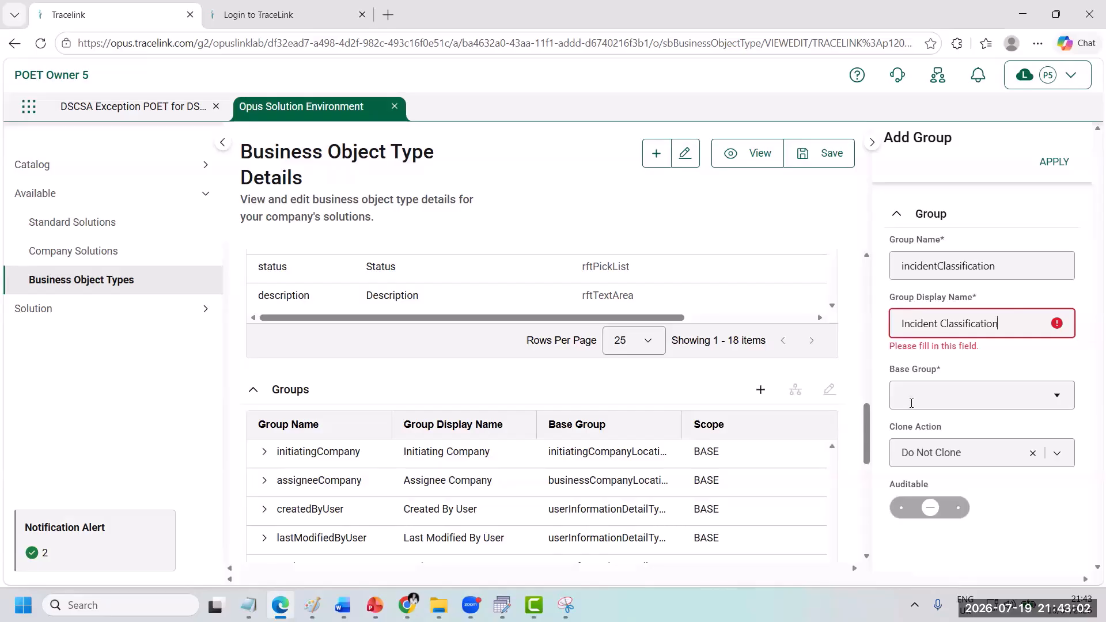
Step: Assign the base group whose name begins with abandonPausedMessage to the Incident Classification group and apply the group
{"action": "left_click", "coordinate": [911, 403]}
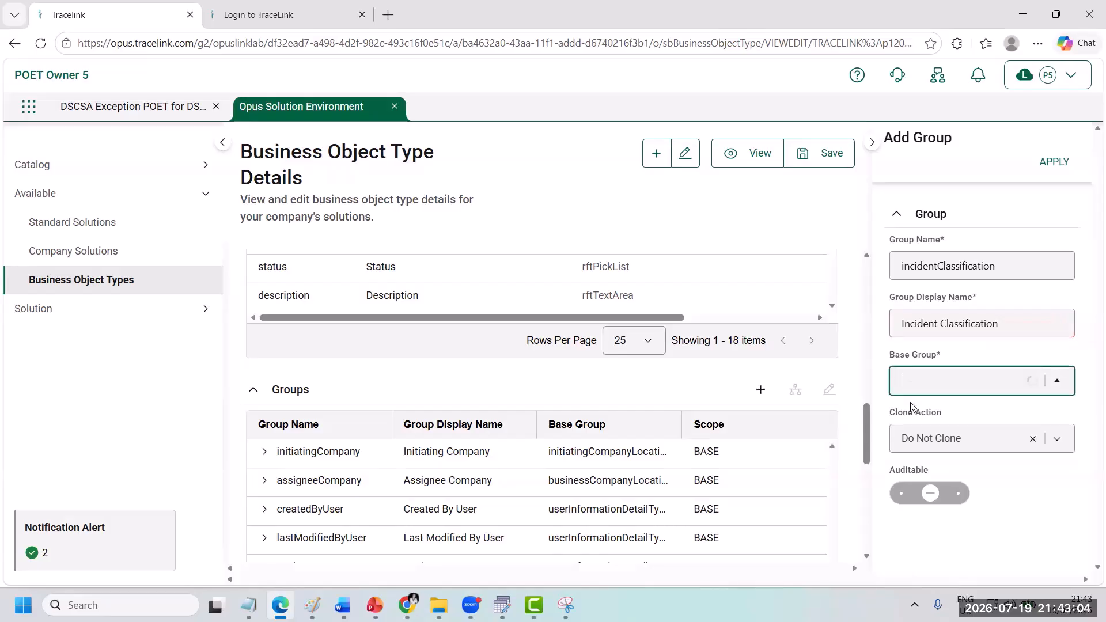
{"action": "type", "text": "listinci"}
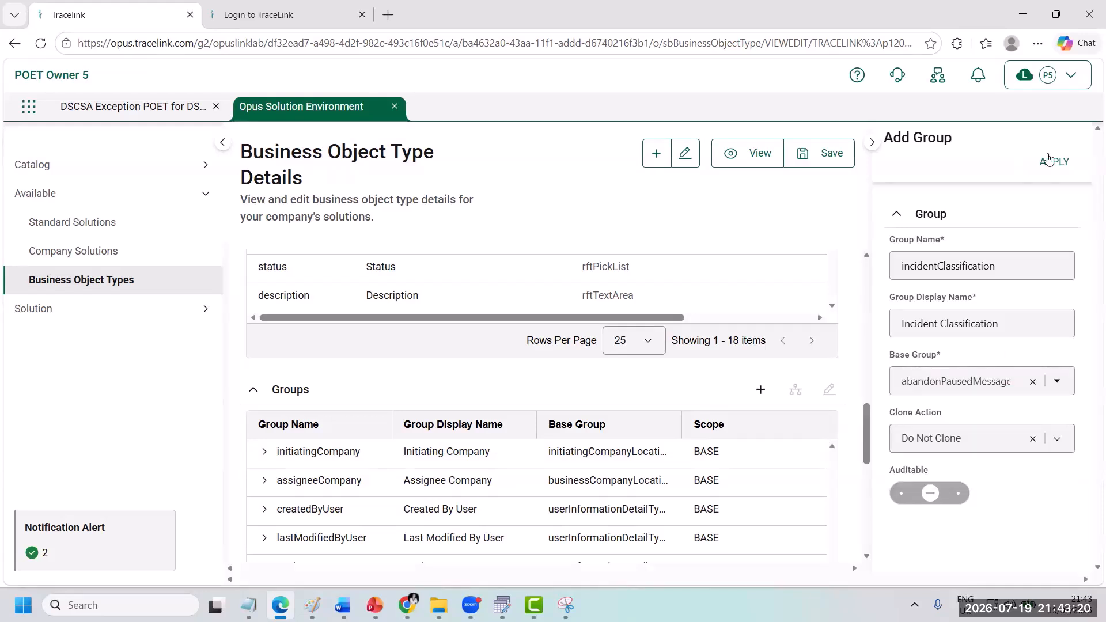
{"action": "left_click", "coordinate": [1055, 162]}
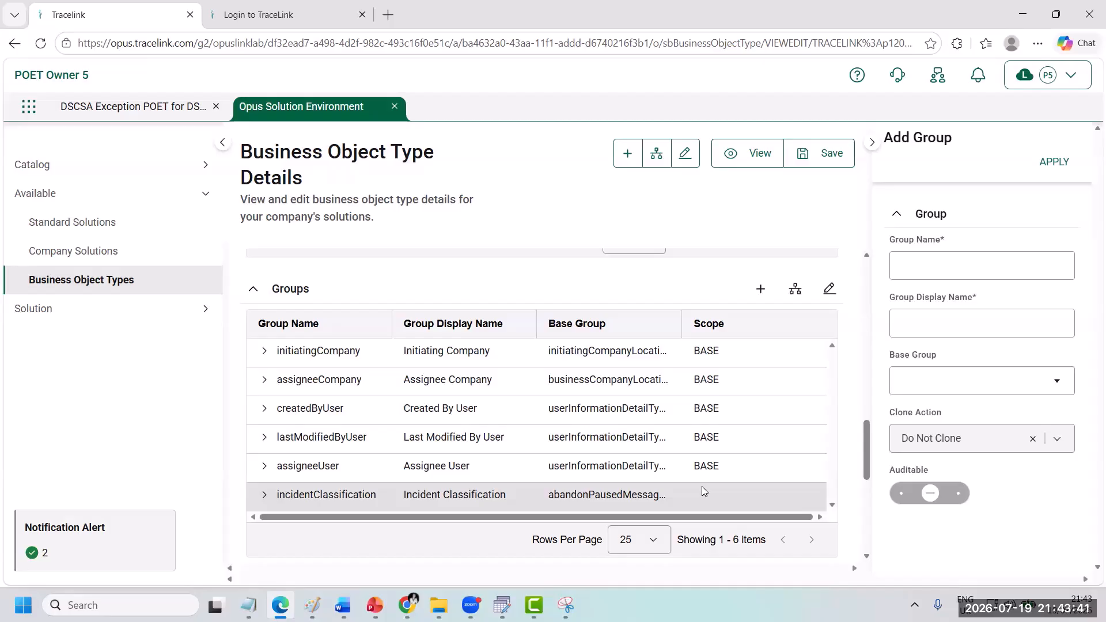
Step: Start a new field in the Incident Classification group named incidentType with the display name Incident Type
{"action": "left_click", "coordinate": [796, 292]}
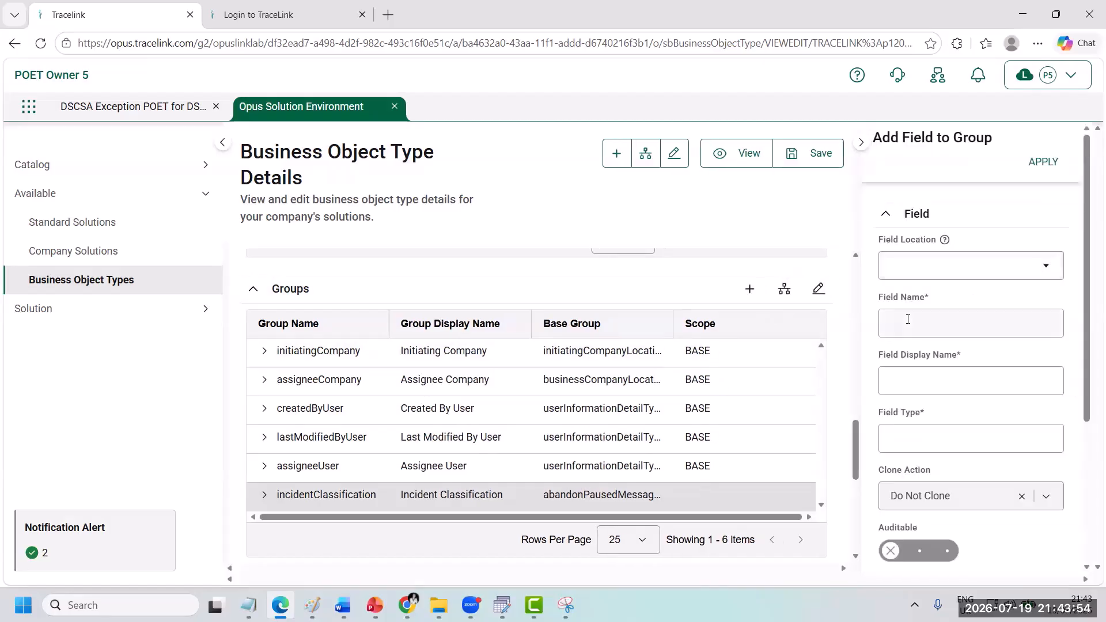
{"action": "left_click", "coordinate": [908, 319]}
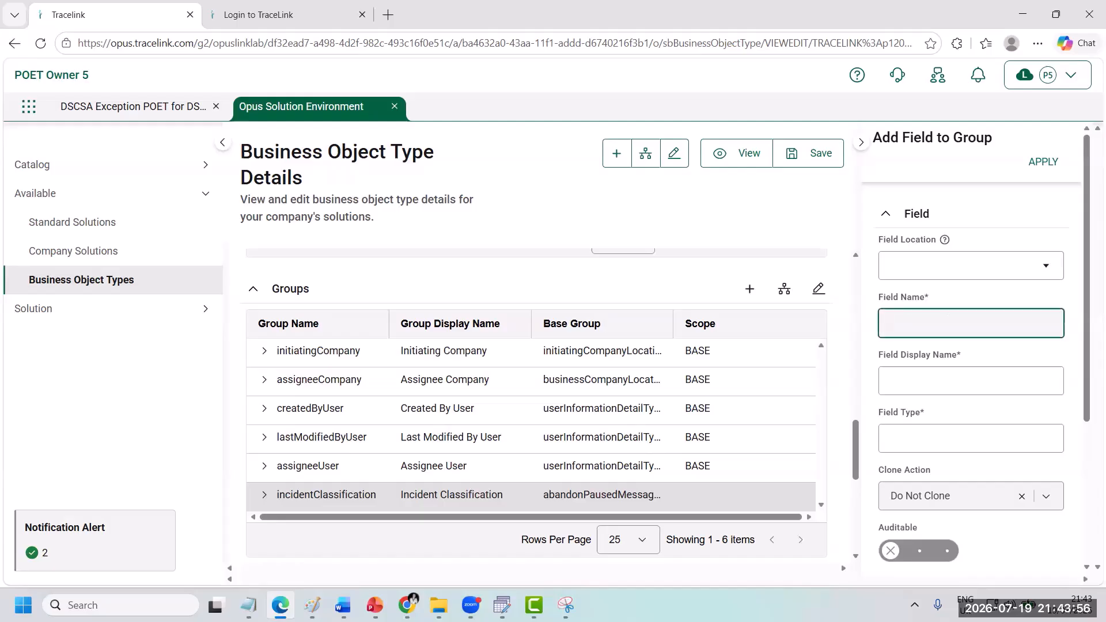
{"action": "type", "text": "incidentType"}
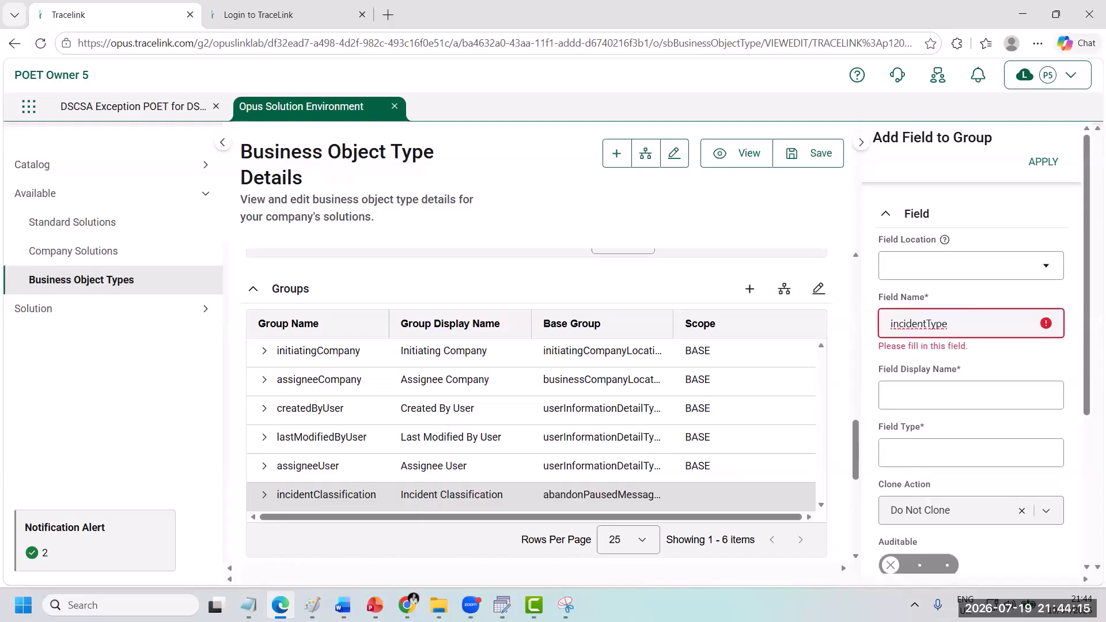
{"action": "key", "text": "alt+Tab"}
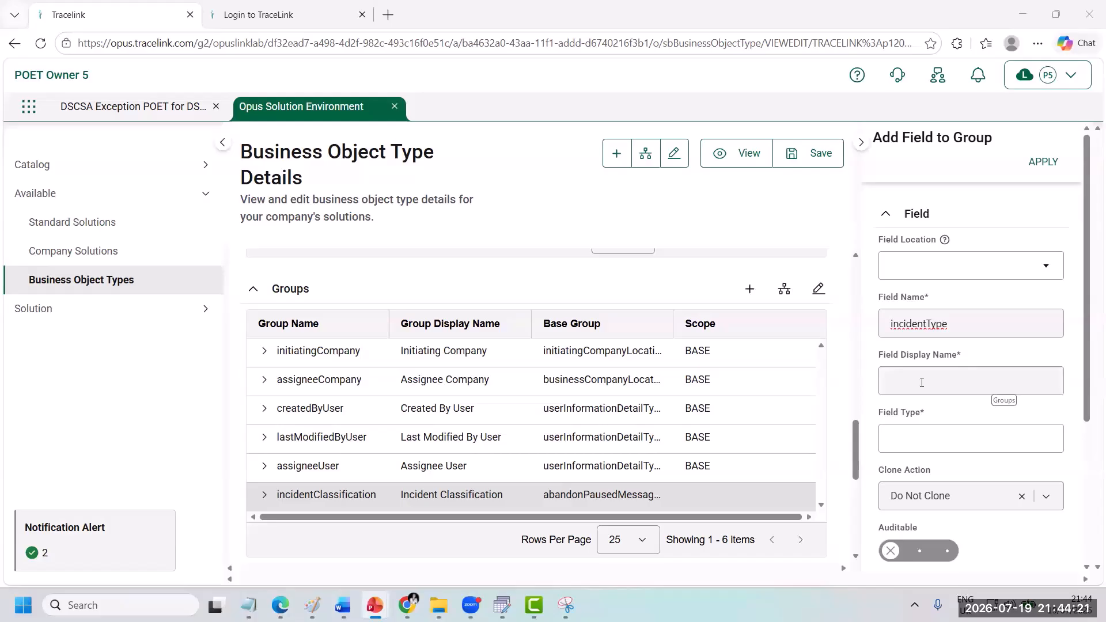
{"action": "left_click", "coordinate": [916, 380]}
{"action": "right_click", "coordinate": [921, 380]}
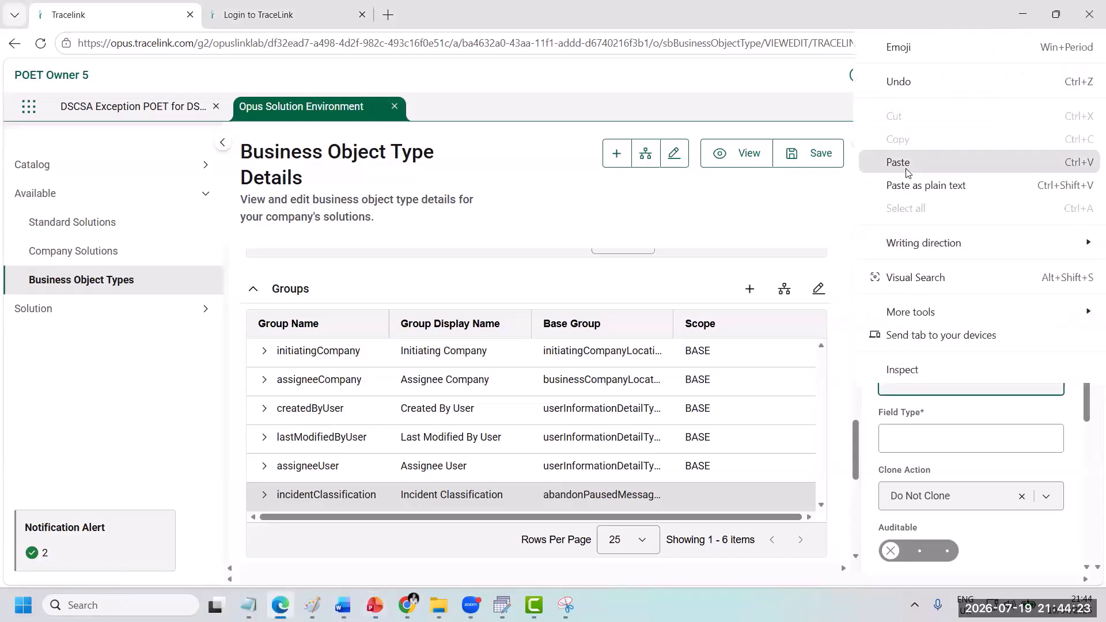
{"action": "left_click", "coordinate": [904, 163]}
Step: Set the Incident Type field's type to PickList and make it auditable and reportable
{"action": "left_click", "coordinate": [929, 434]}
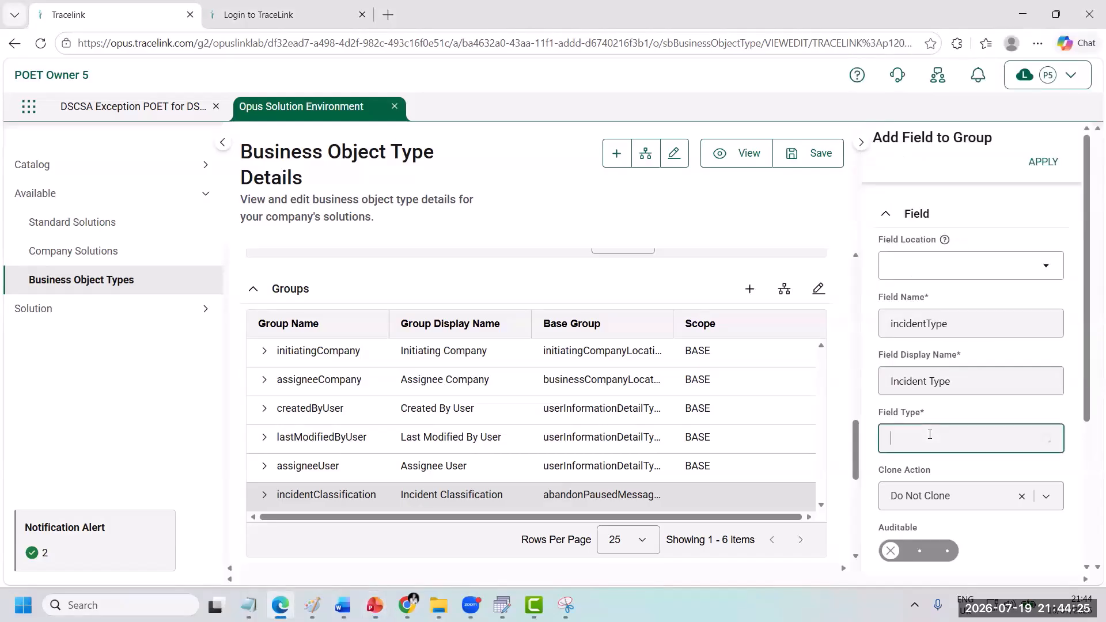
{"action": "left_click", "coordinate": [928, 375]}
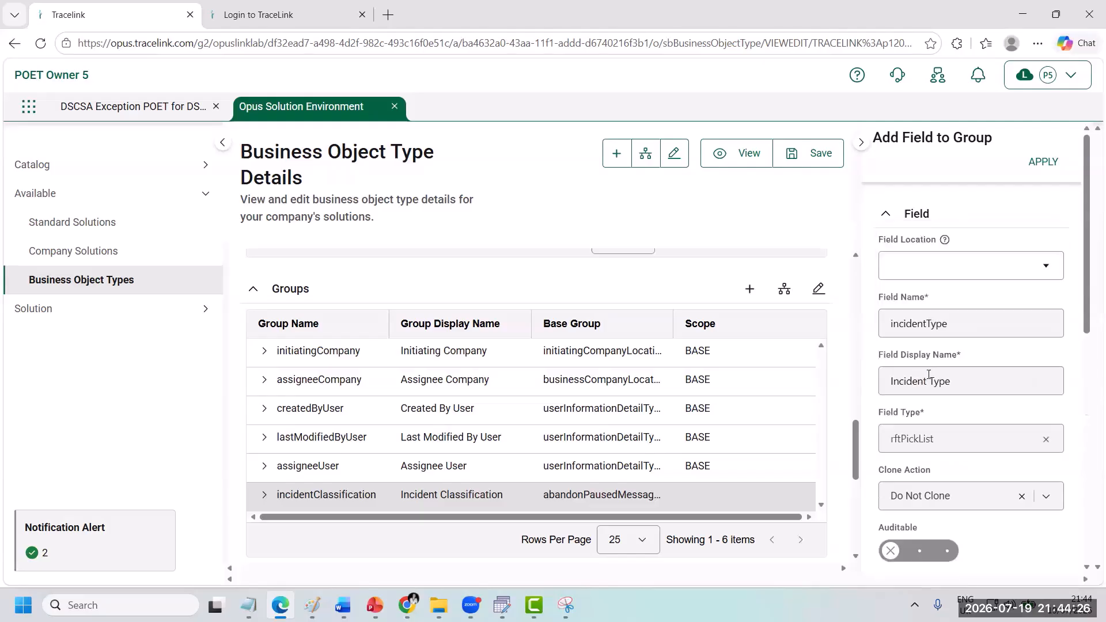
{"action": "scroll", "coordinate": [950, 418], "scroll_direction": "down", "scroll_amount": 3}
{"action": "left_click", "coordinate": [944, 405]}
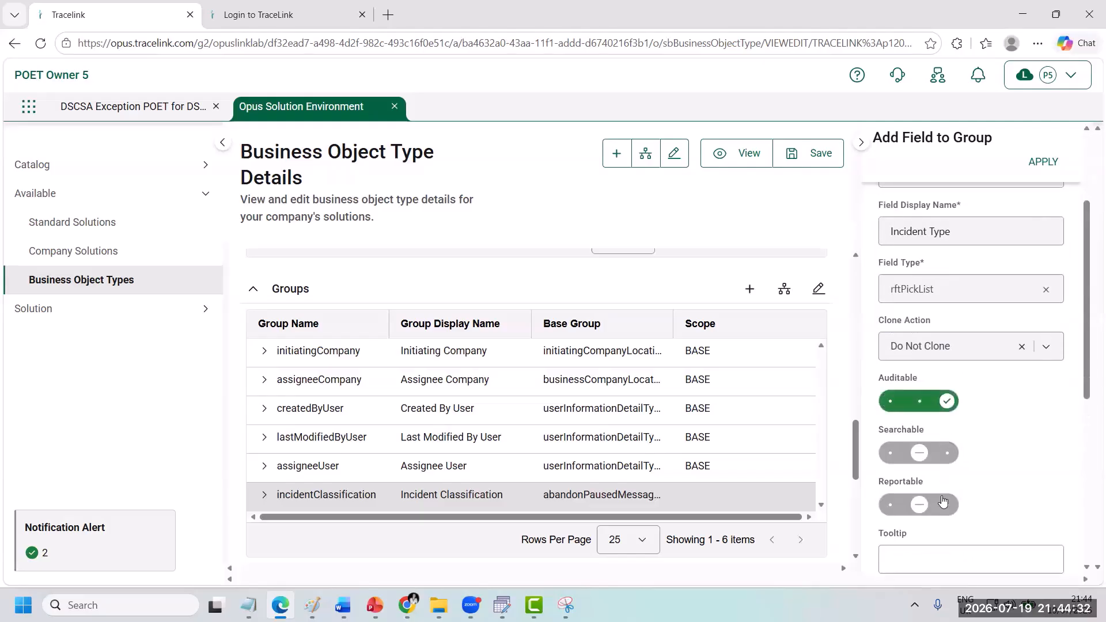
{"action": "left_click", "coordinate": [946, 505]}
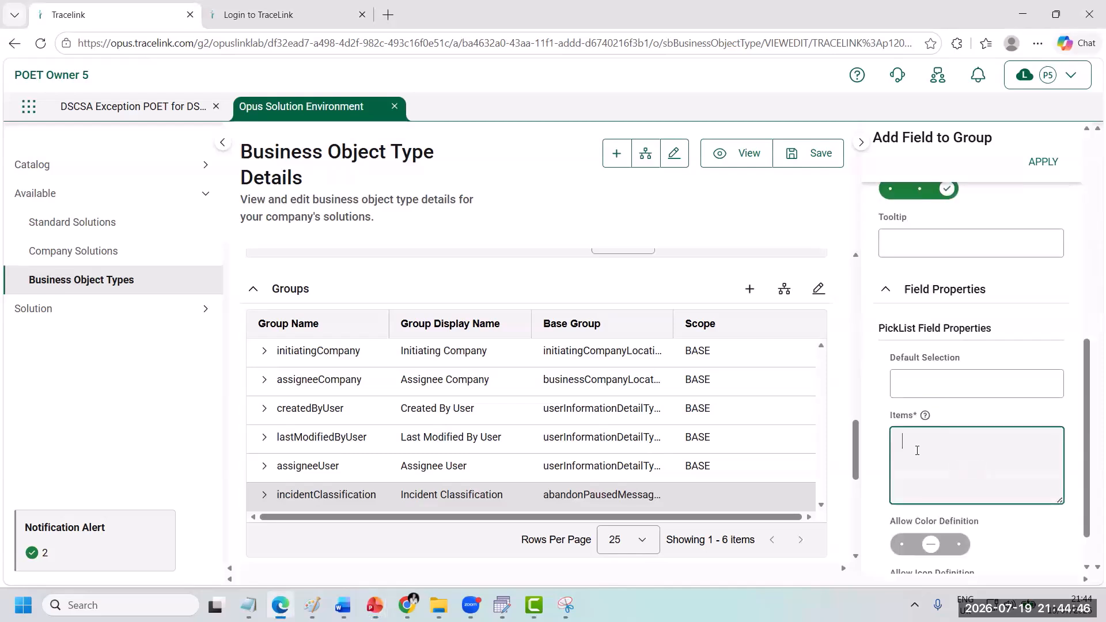
Step: Paste the JSON item list containing SUPPLIER_INCIDENT into Incident Type, set OPERATIONAL_INCIDENT as its default selection, and apply the field
{"action": "right_click", "coordinate": [917, 450]}
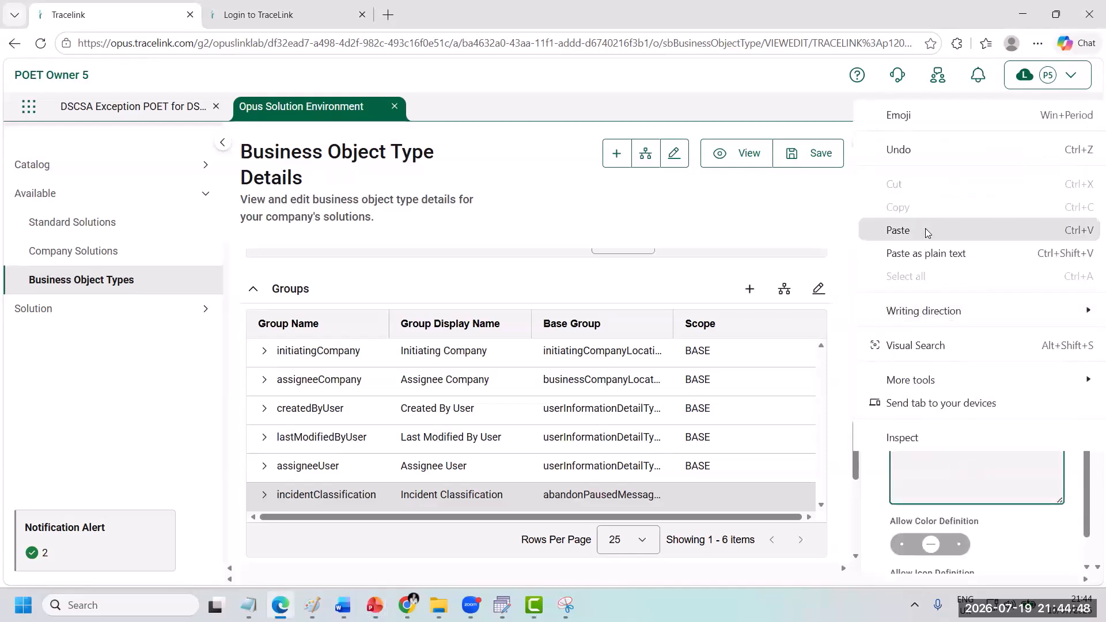
{"action": "left_click", "coordinate": [897, 230]}
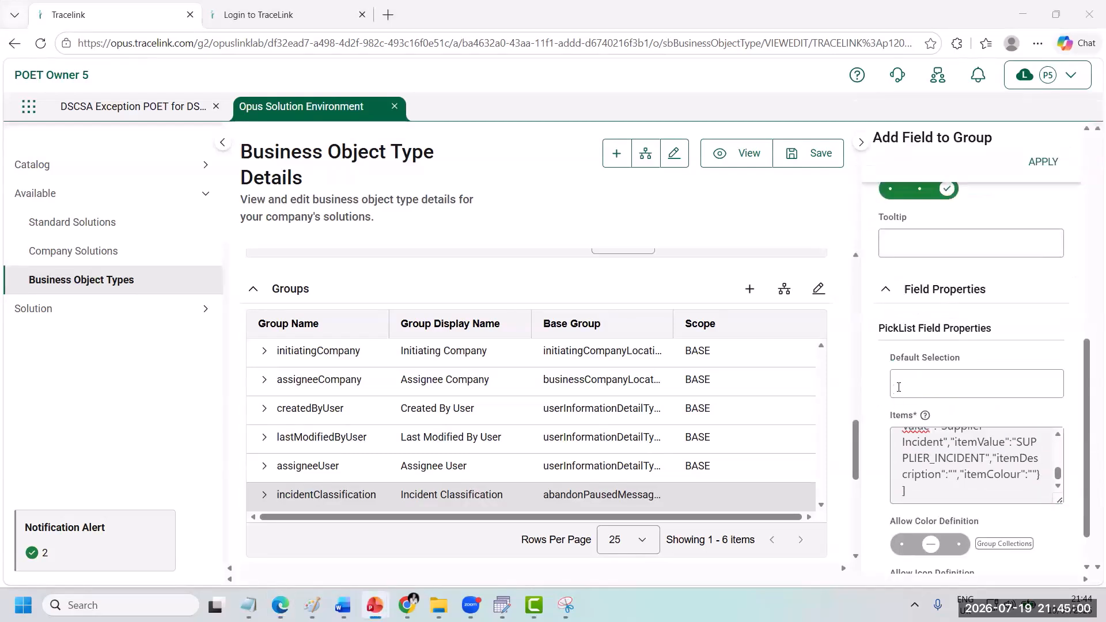
{"action": "right_click", "coordinate": [902, 386]}
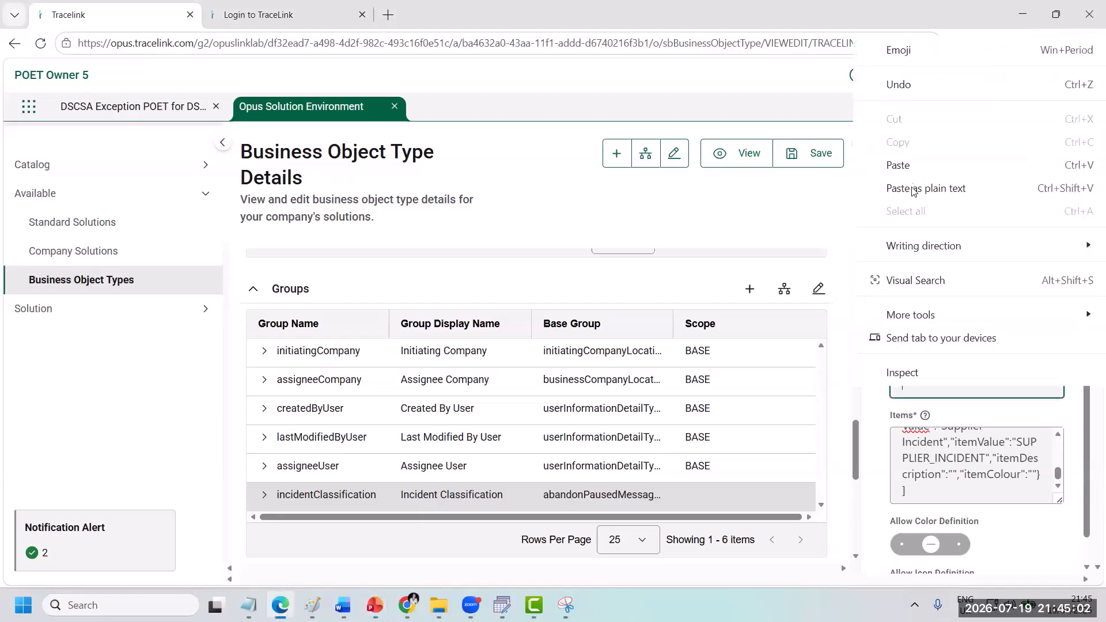
{"action": "left_click", "coordinate": [904, 169]}
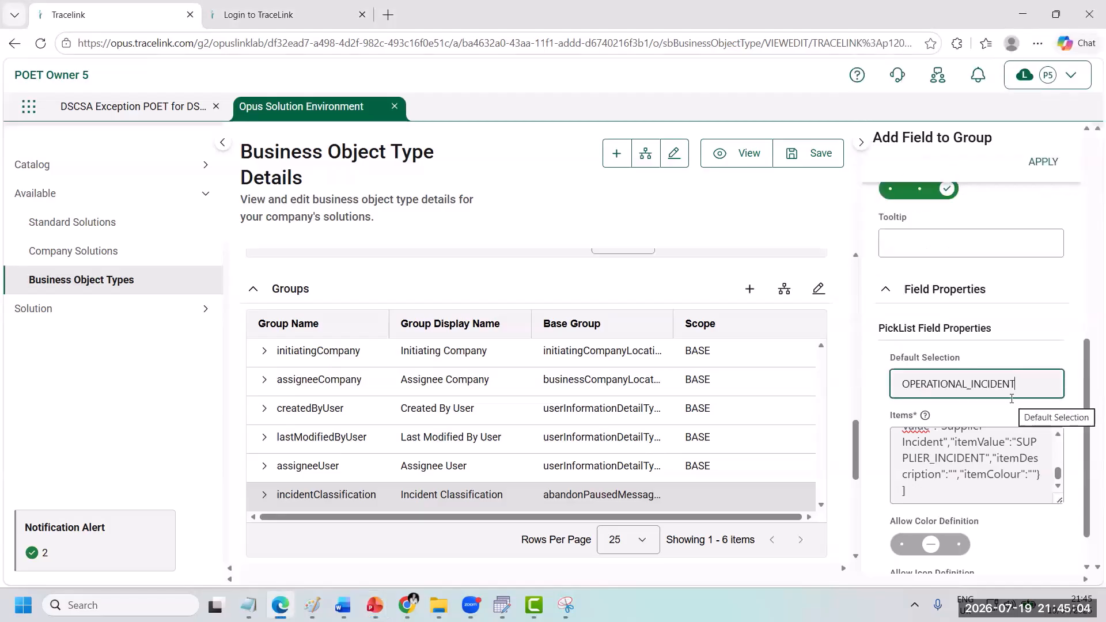
{"action": "left_click", "coordinate": [1043, 163]}
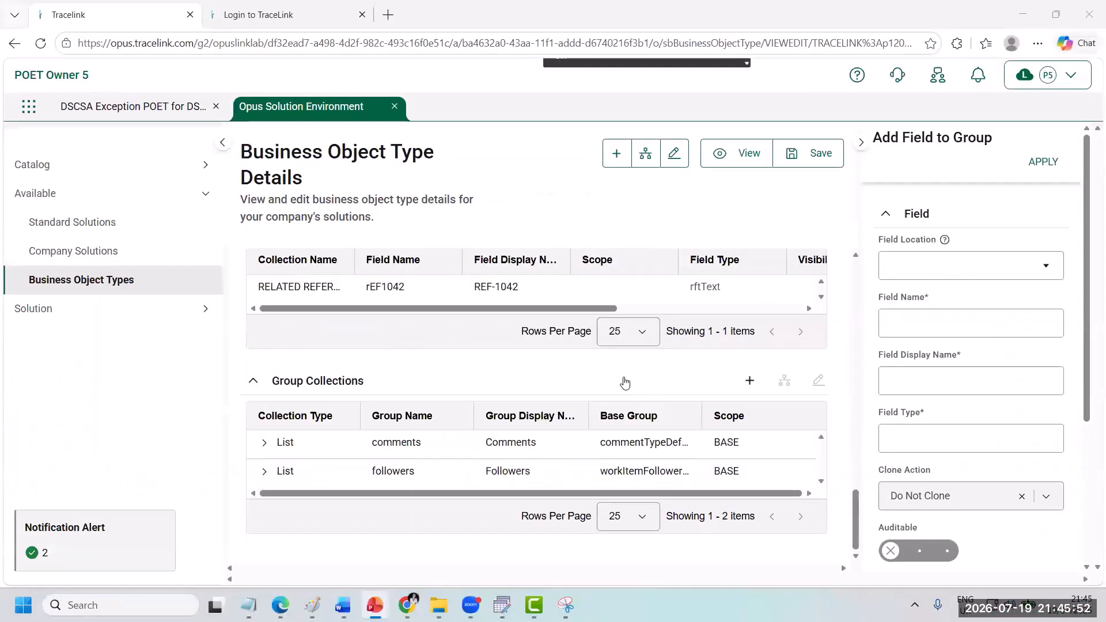
Step: Start a new group collection named resolution with the collection type Table and a limit of 5 items
{"action": "left_click", "coordinate": [750, 381]}
{"action": "left_click", "coordinate": [925, 259]}
{"action": "type", "text": "resolution"}
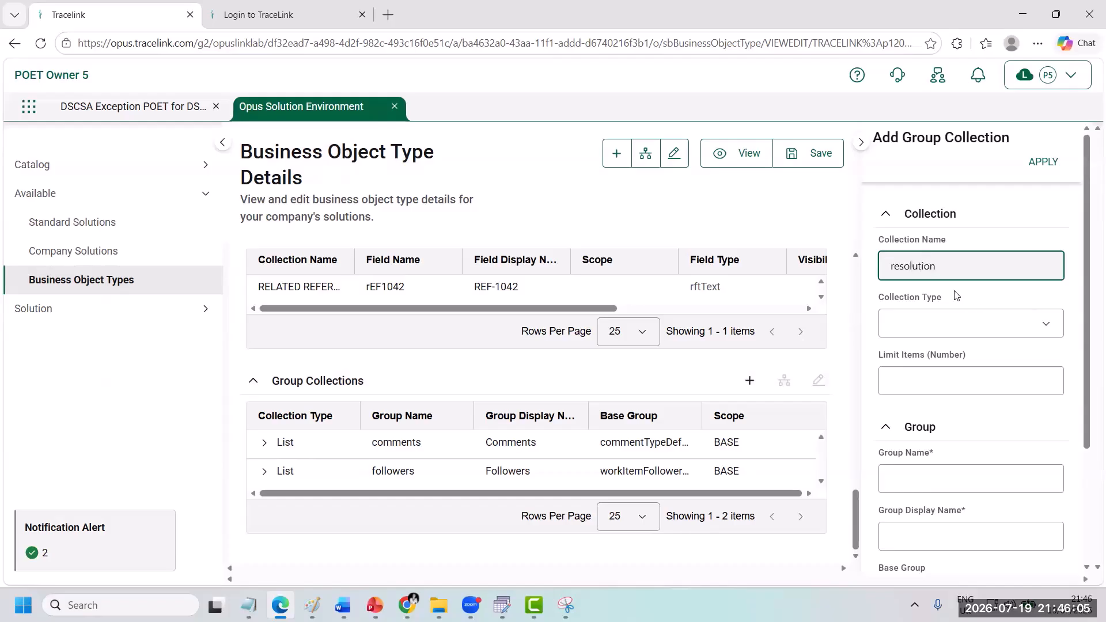
{"action": "left_click", "coordinate": [946, 324]}
{"action": "left_click", "coordinate": [929, 382]}
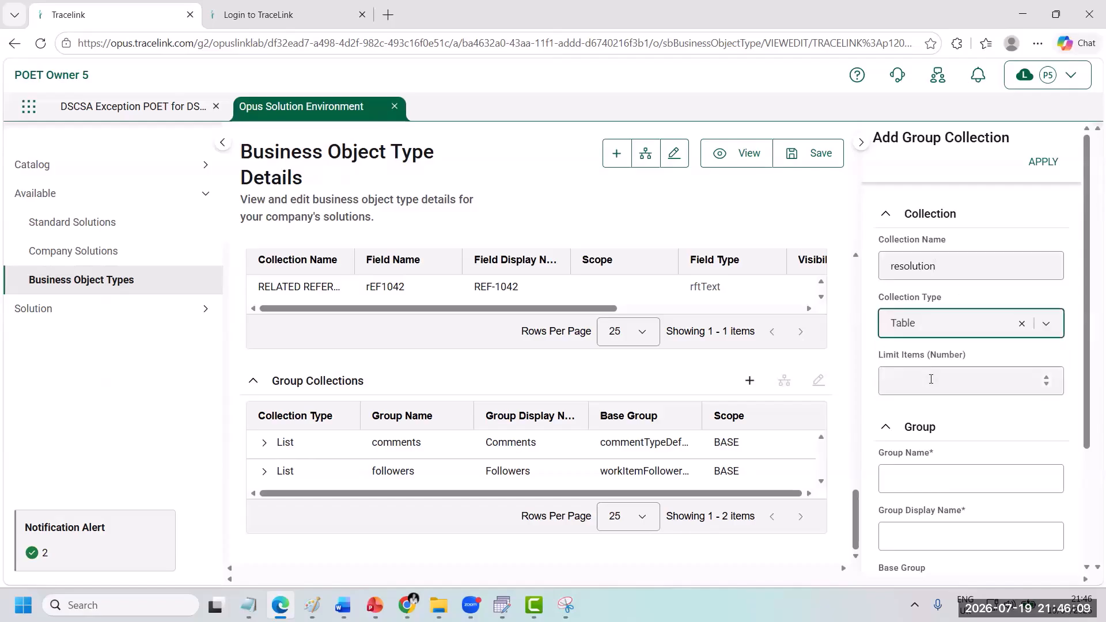
{"action": "left_click", "coordinate": [930, 379]}
{"action": "type", "text": "5"}
Step: Name the collection's group resolutionAction with the display name Resolution Action
{"action": "scroll", "coordinate": [931, 381], "scroll_direction": "down", "scroll_amount": 2}
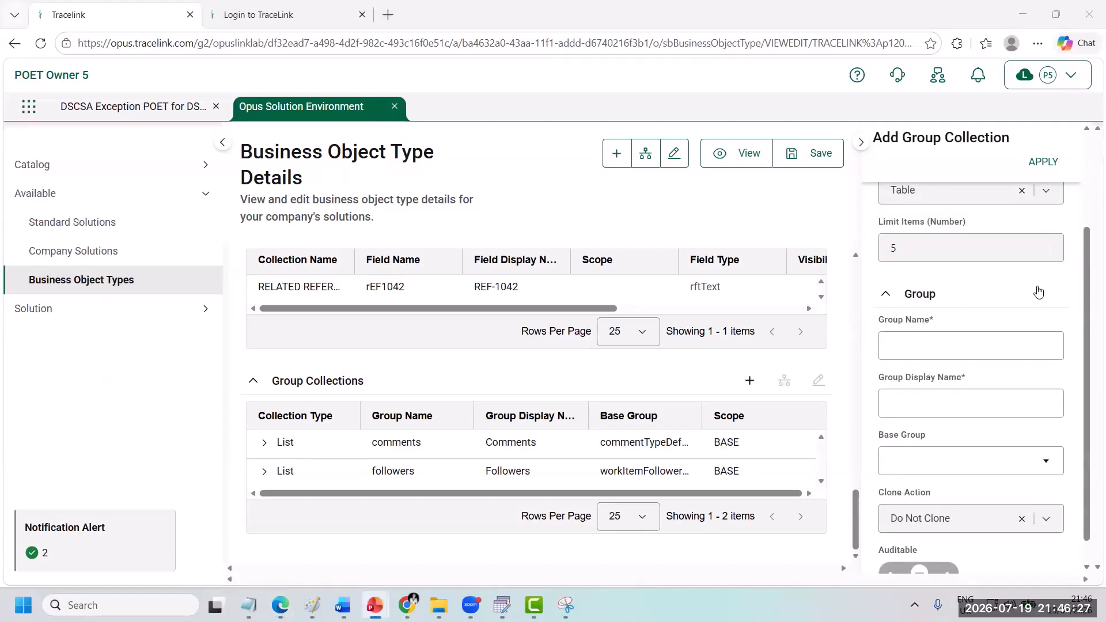
{"action": "left_click", "coordinate": [895, 352]}
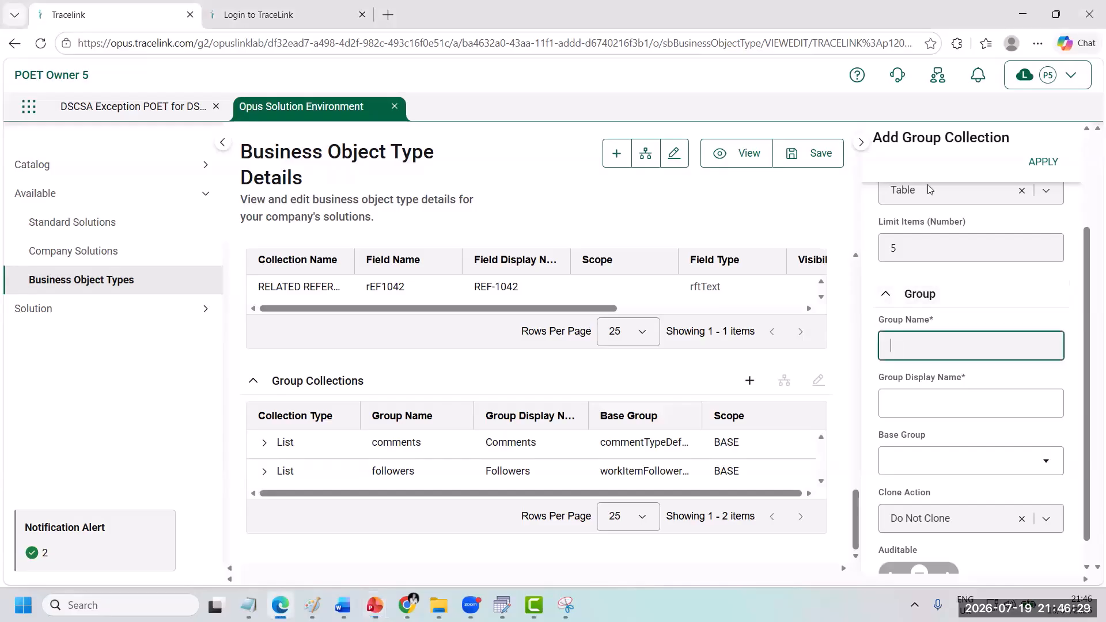
{"action": "right_click", "coordinate": [896, 351]}
{"action": "left_click", "coordinate": [911, 133]}
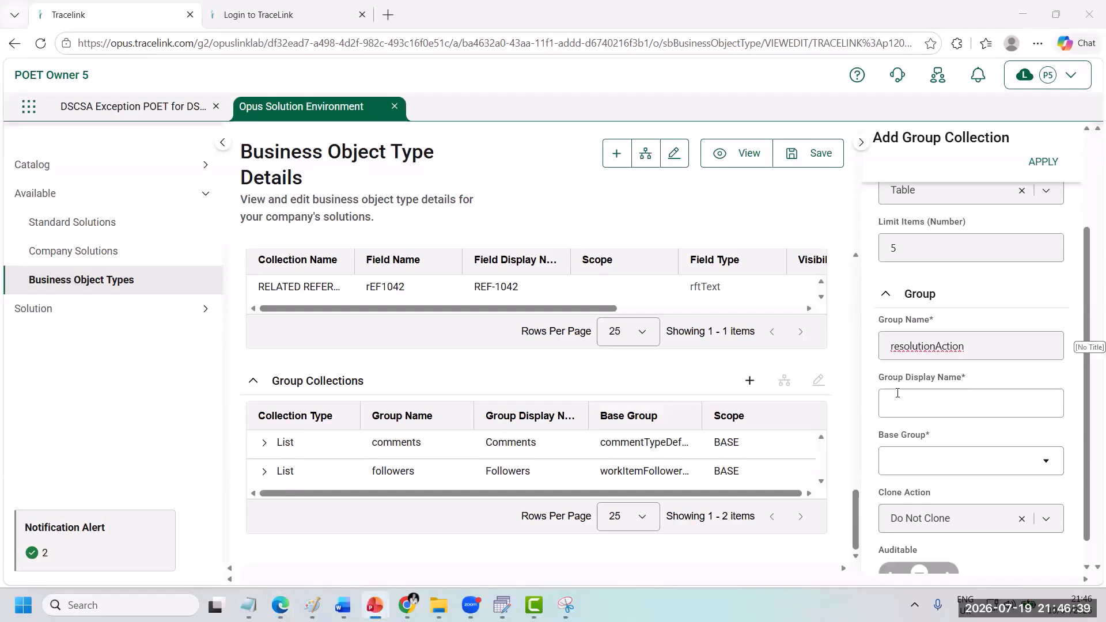
{"action": "left_click", "coordinate": [896, 399]}
{"action": "right_click", "coordinate": [896, 399]}
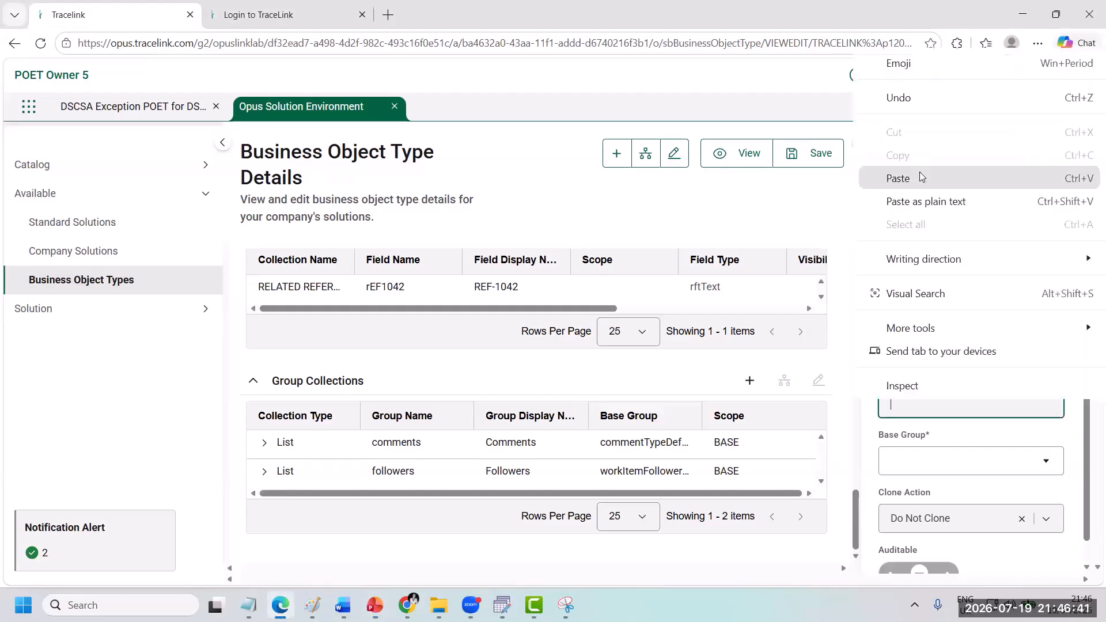
{"action": "left_click", "coordinate": [919, 178]}
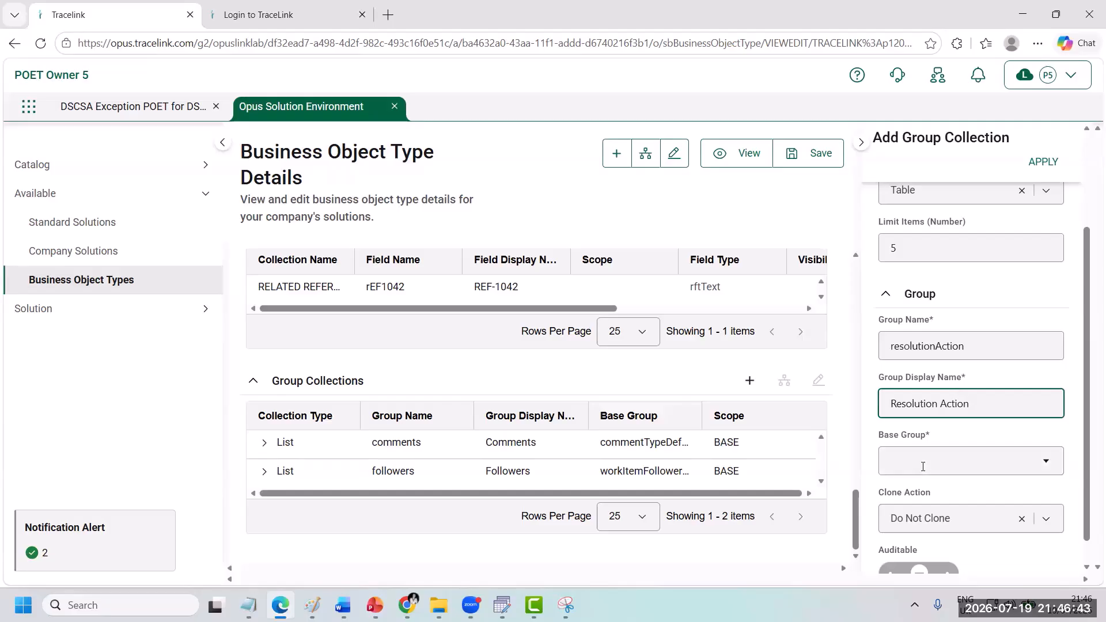
Step: Assign the base group listIncidentCommentsRequest to the Resolution Action group and apply the group collection
{"action": "left_click", "coordinate": [923, 466]}
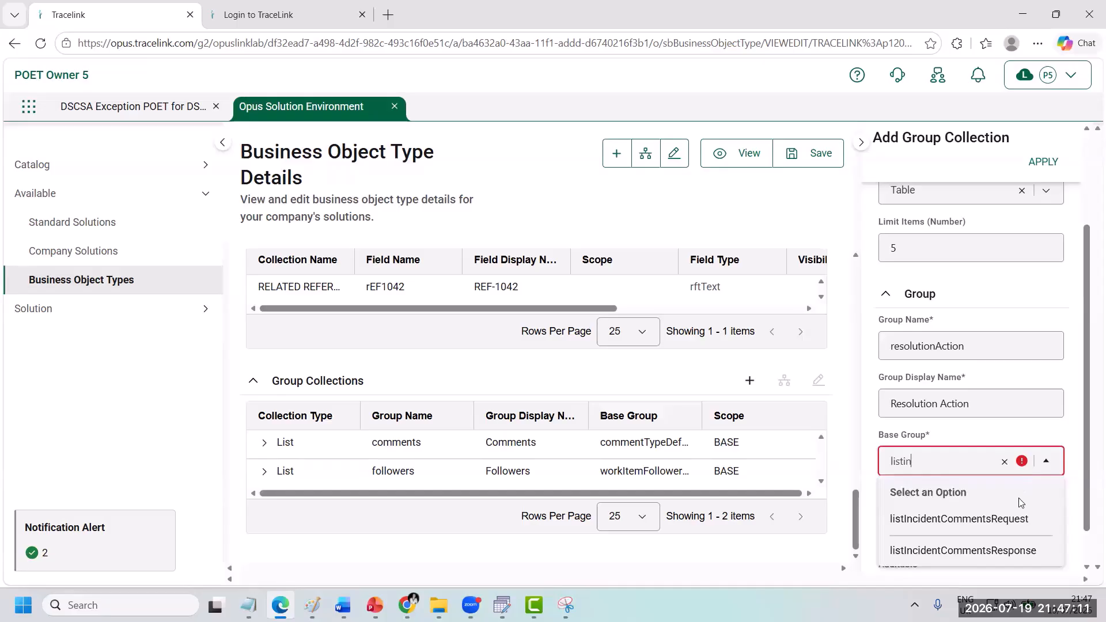
{"action": "left_click", "coordinate": [1018, 519]}
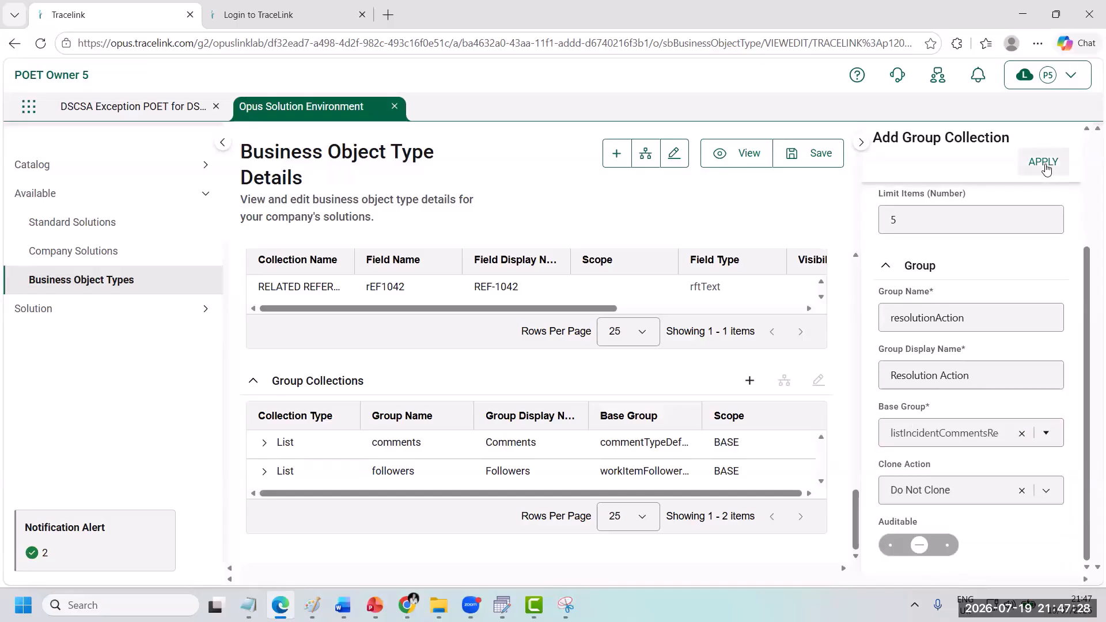
{"action": "left_click", "coordinate": [1043, 164]}
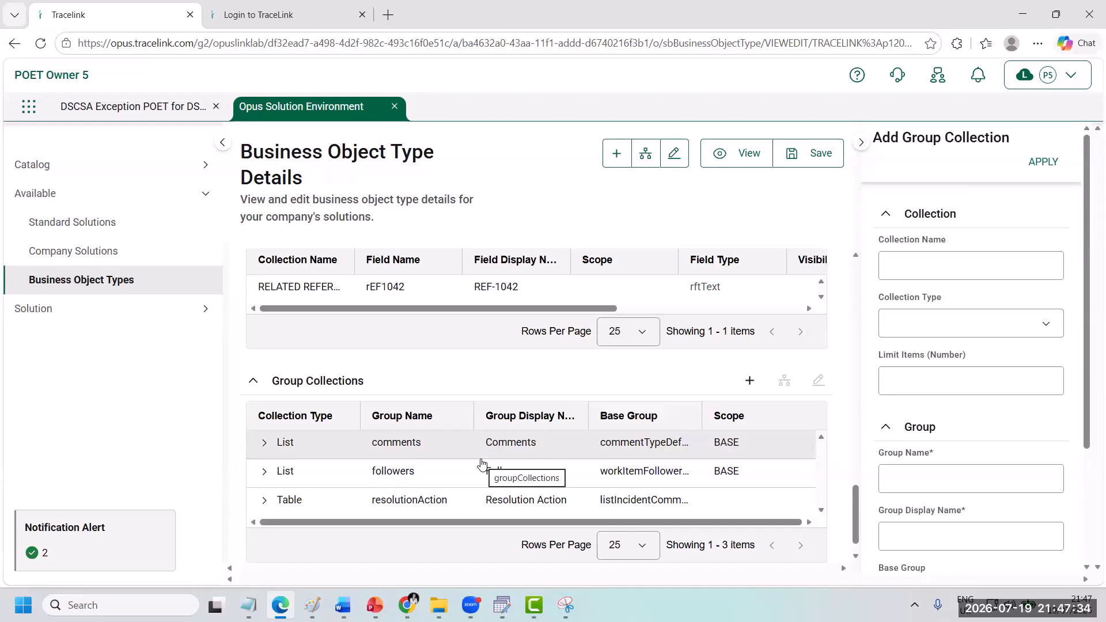
Step: Start a new field in the resolutionAction group collection named actionTaken with the display name Action Taken
{"action": "left_click", "coordinate": [432, 501]}
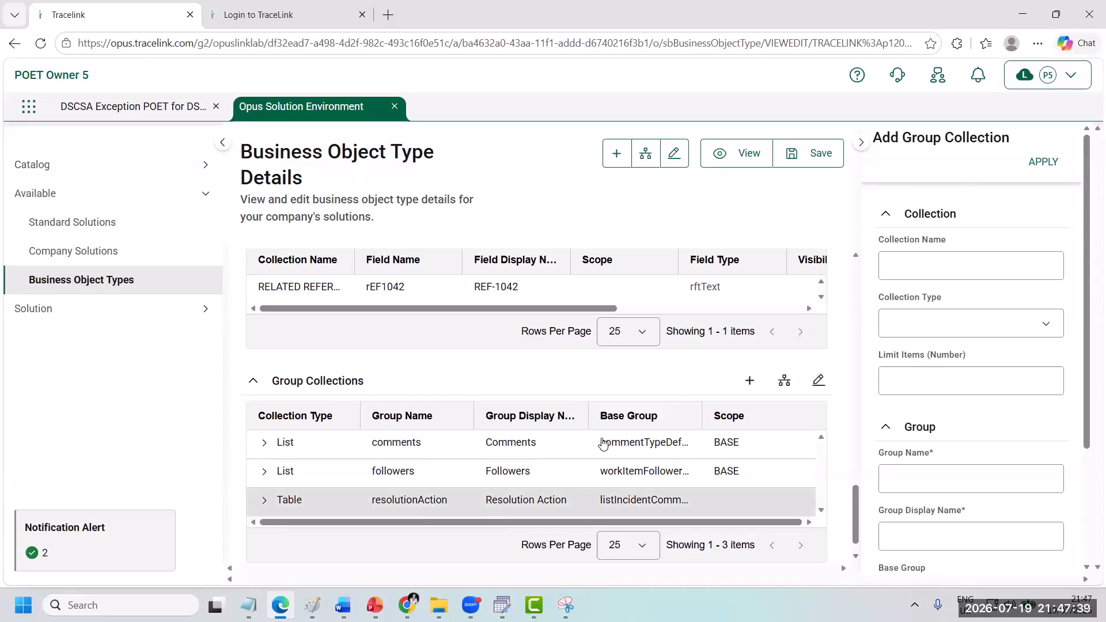
{"action": "left_click", "coordinate": [784, 383]}
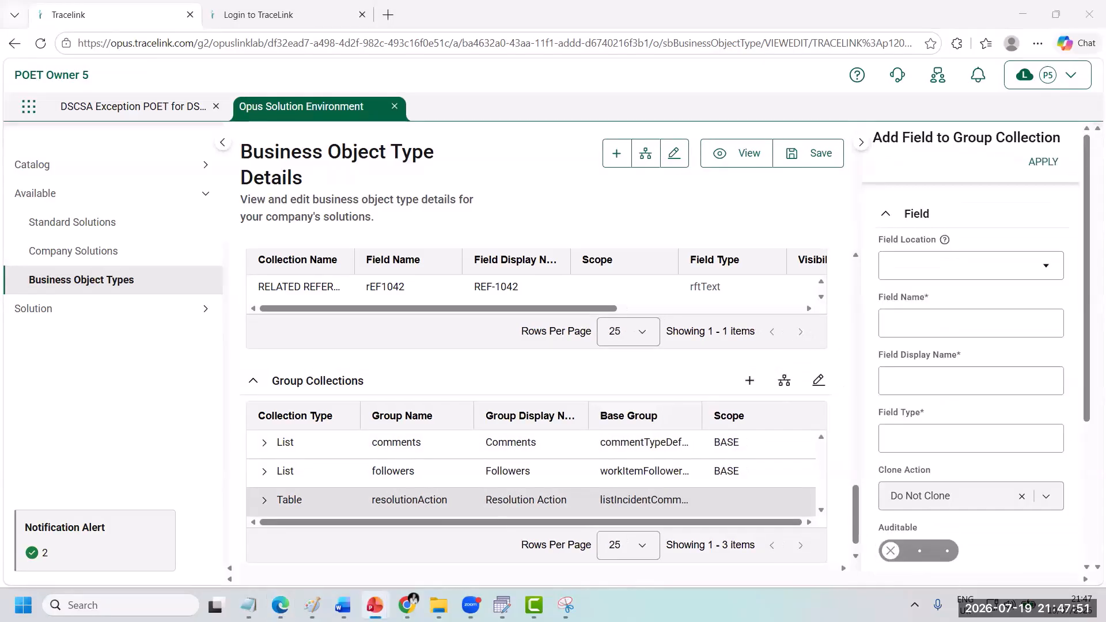
{"action": "left_click", "coordinate": [901, 327]}
{"action": "right_click", "coordinate": [901, 327]}
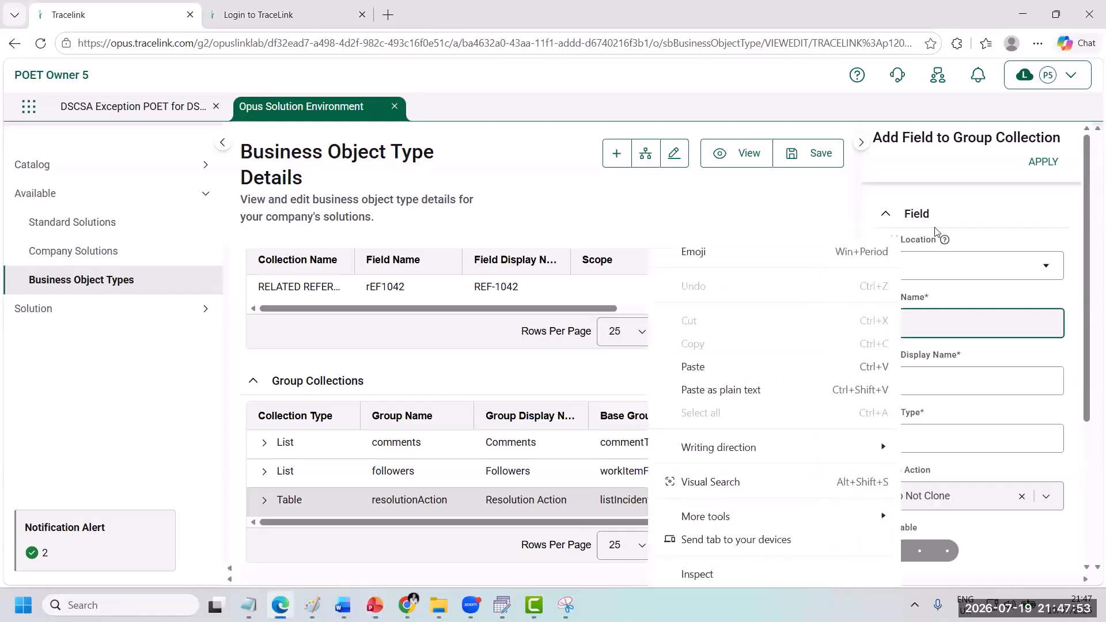
{"action": "left_click", "coordinate": [795, 365]}
{"action": "left_click", "coordinate": [925, 381]}
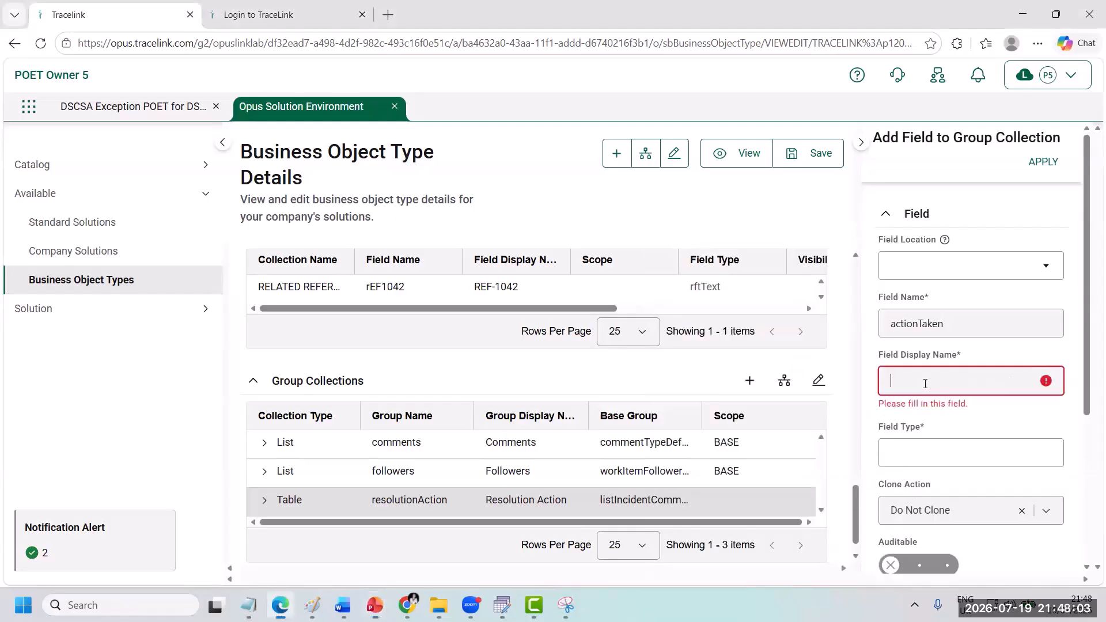
{"action": "right_click", "coordinate": [937, 208]}
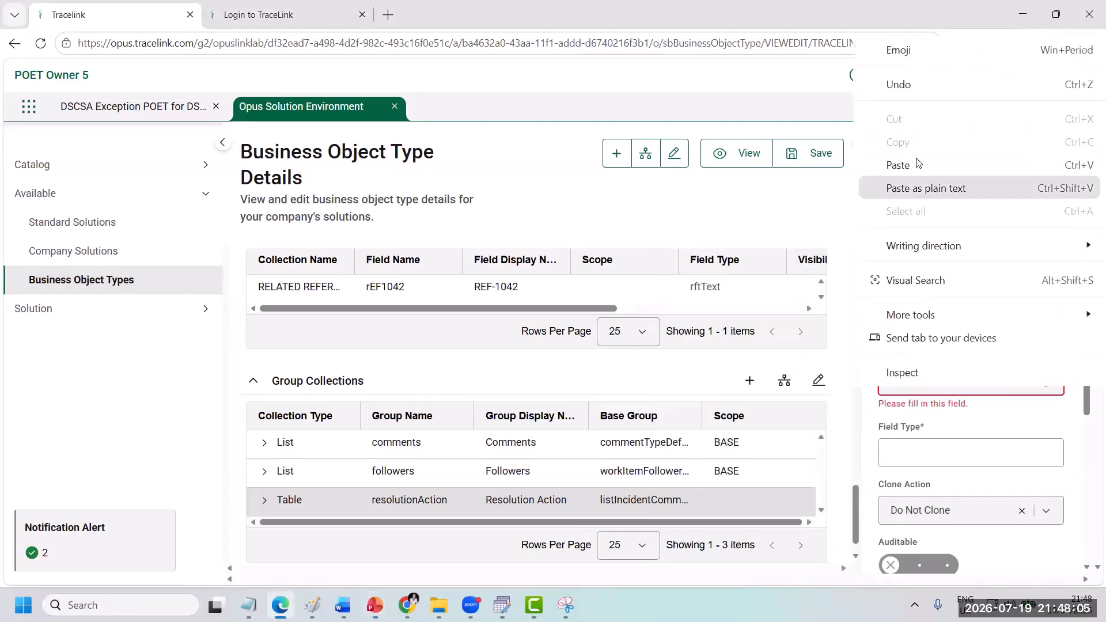
{"action": "left_click", "coordinate": [921, 186]}
Step: Set the Action Taken field's type to Boolean
{"action": "left_click", "coordinate": [940, 444]}
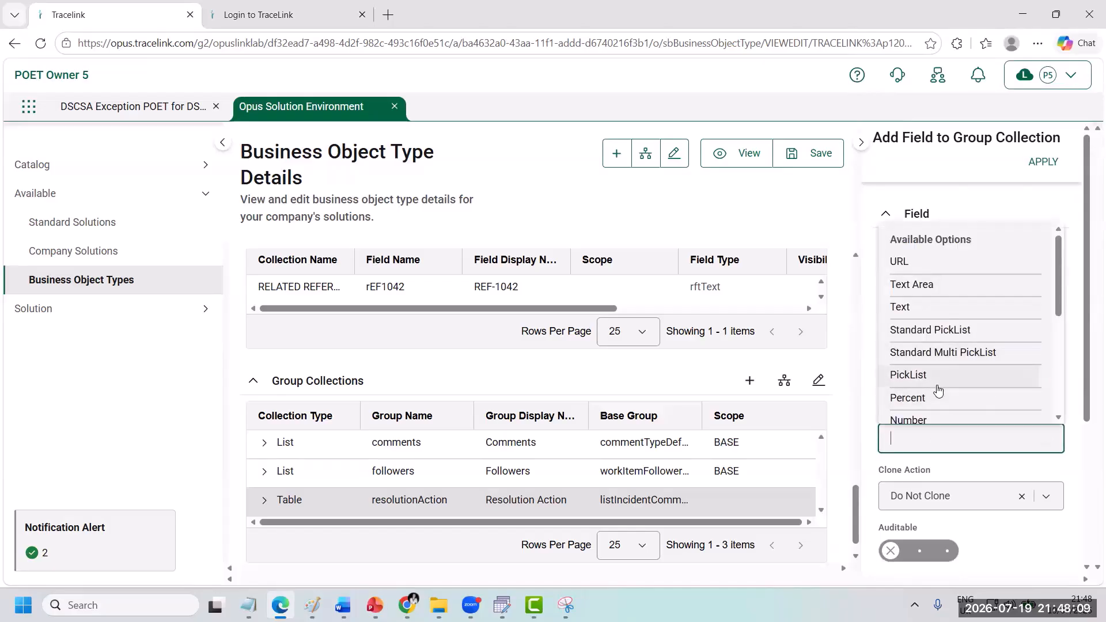
{"action": "scroll", "coordinate": [939, 390], "scroll_direction": "down", "scroll_amount": 2}
{"action": "scroll", "coordinate": [938, 391], "scroll_direction": "down", "scroll_amount": 1}
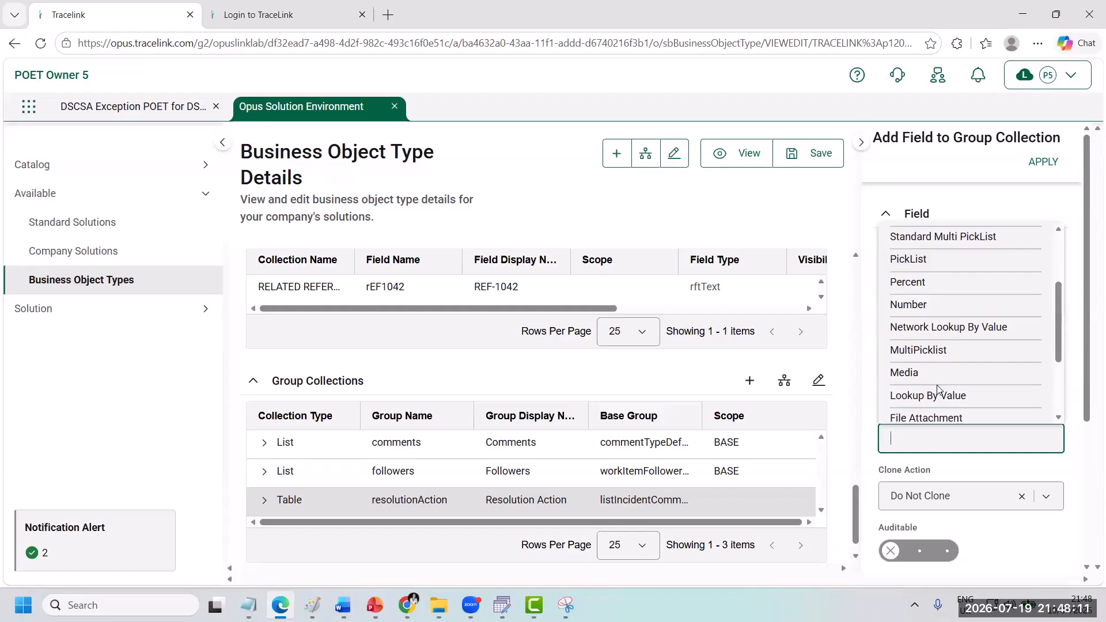
{"action": "scroll", "coordinate": [936, 390], "scroll_direction": "down", "scroll_amount": 3}
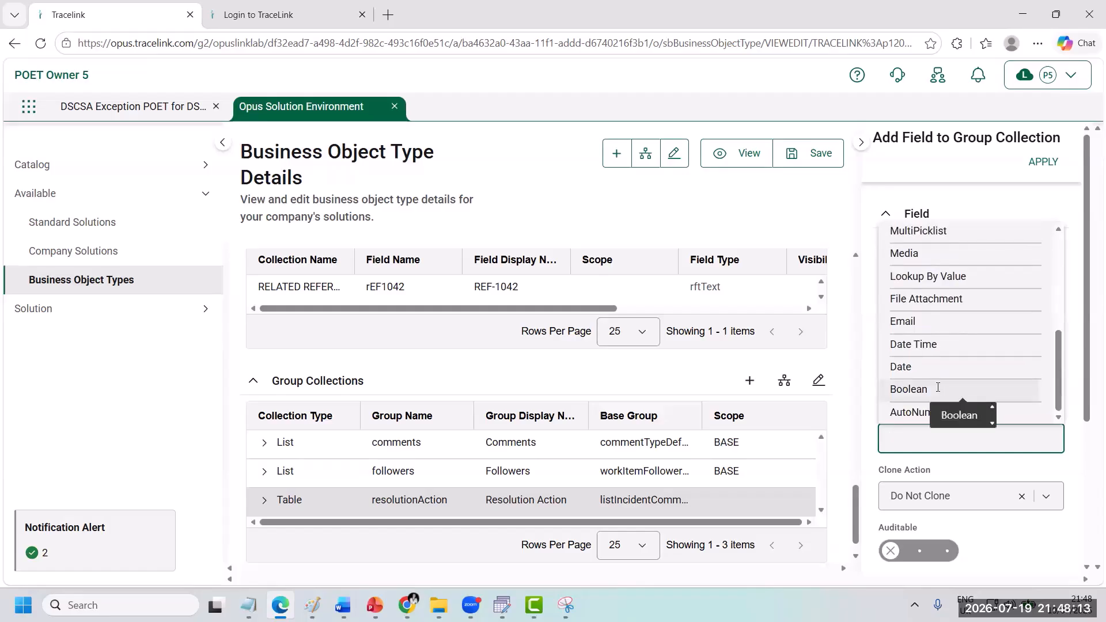
{"action": "left_click", "coordinate": [937, 388]}
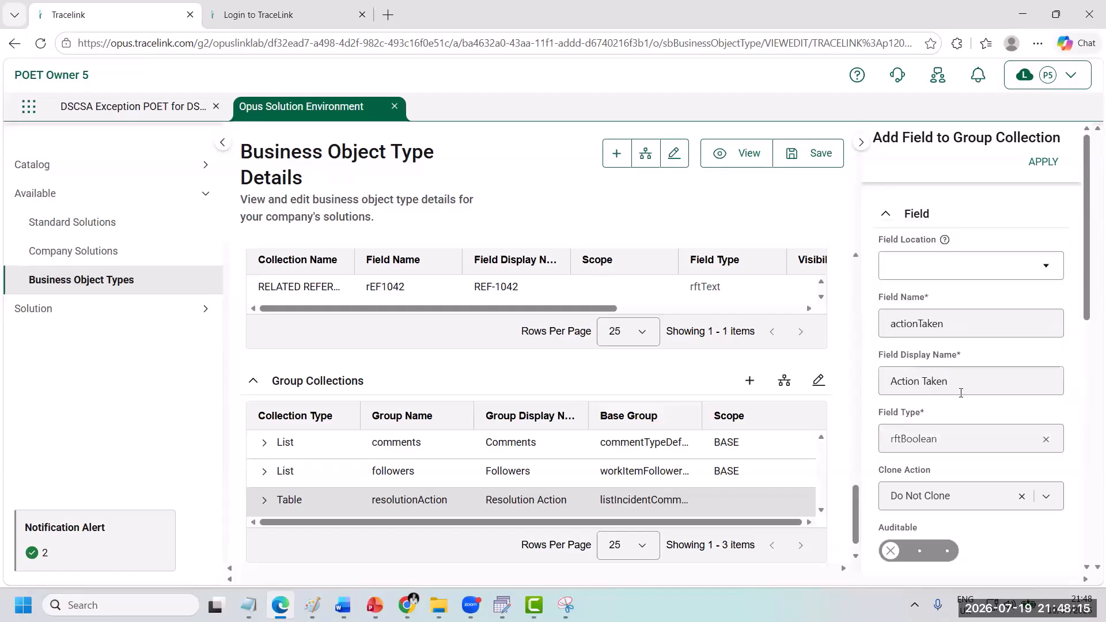
Step: Make the Action Taken field auditable and reportable
{"action": "scroll", "coordinate": [960, 392], "scroll_direction": "down", "scroll_amount": 3}
{"action": "left_click", "coordinate": [950, 390]}
{"action": "left_click", "coordinate": [947, 493]}
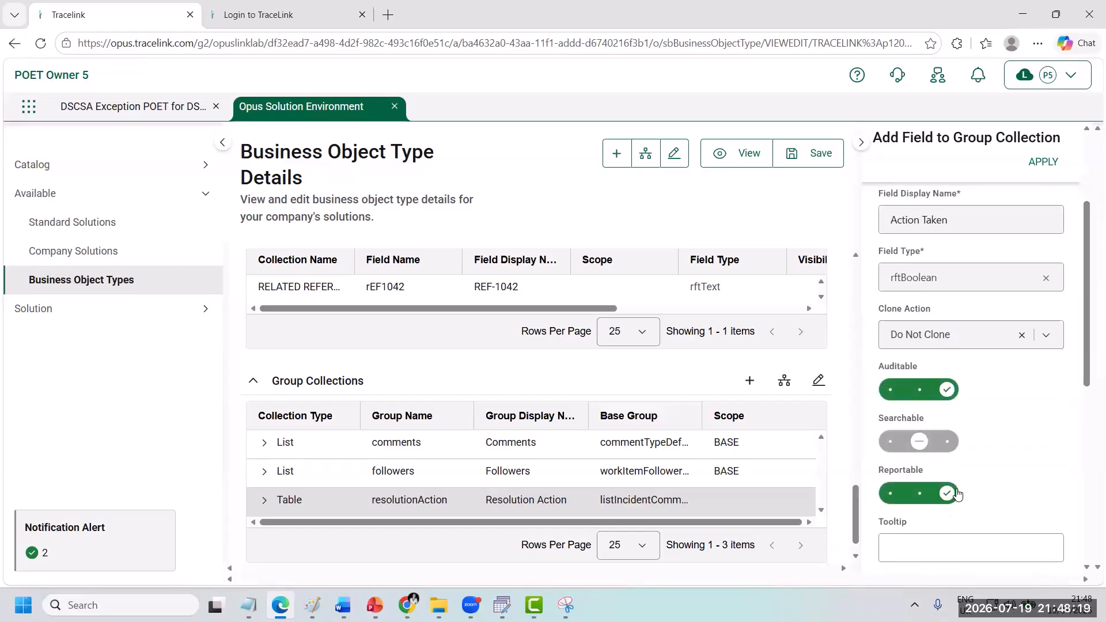
{"action": "scroll", "coordinate": [1002, 475], "scroll_direction": "down", "scroll_amount": 5}
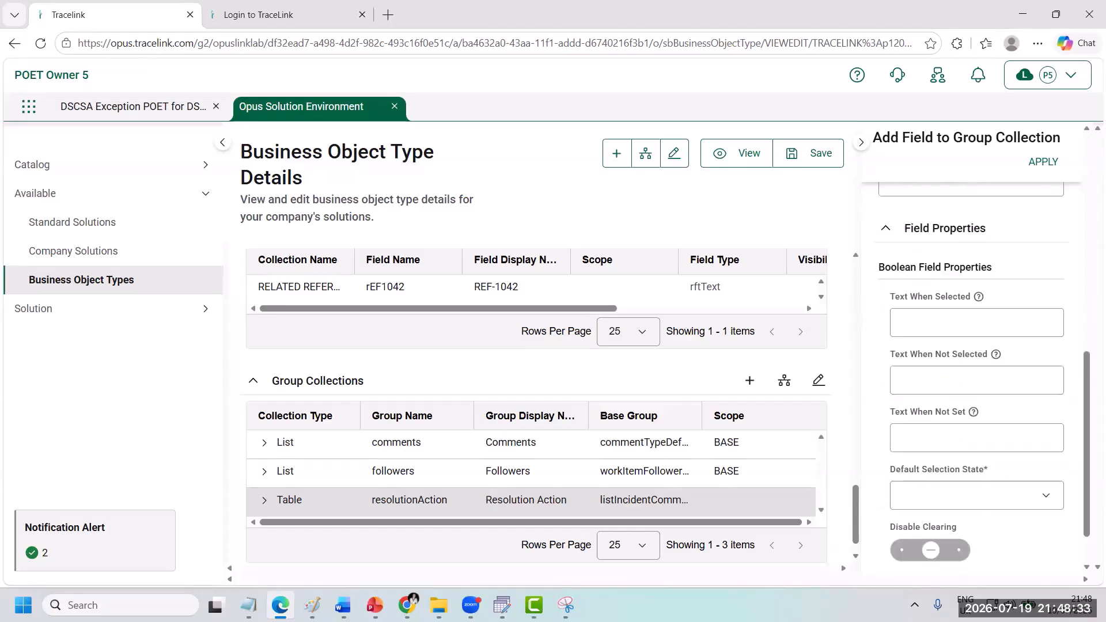
Step: Choose the Action Taken field's default selection state and apply the field to the resolutionAction group collection
{"action": "left_click", "coordinate": [1003, 495]}
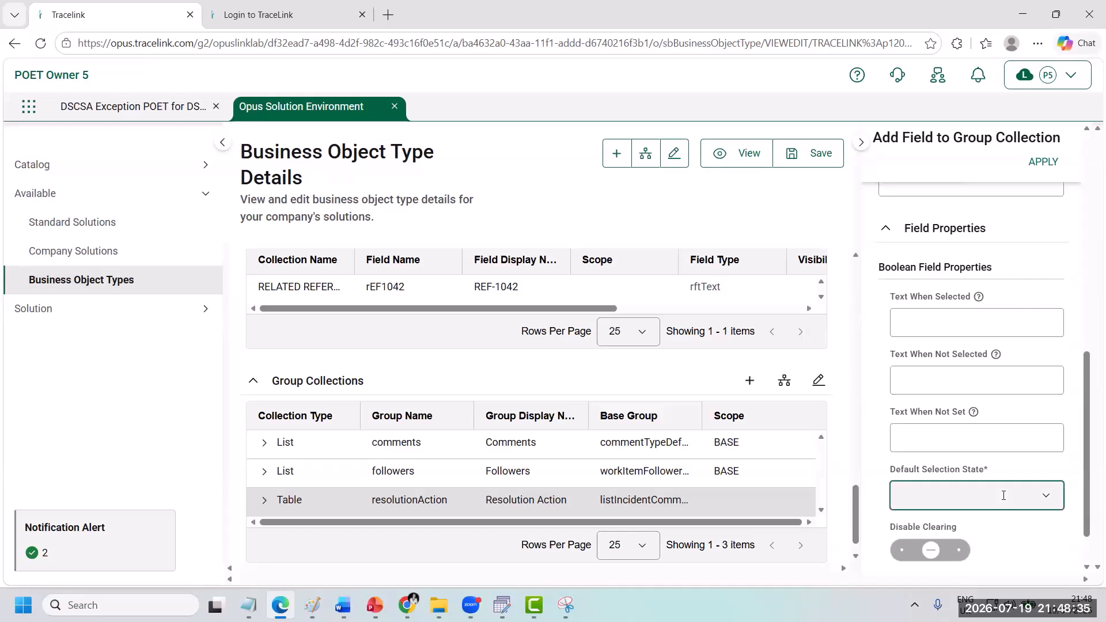
{"action": "left_click", "coordinate": [1001, 553]}
{"action": "left_click", "coordinate": [1045, 162]}
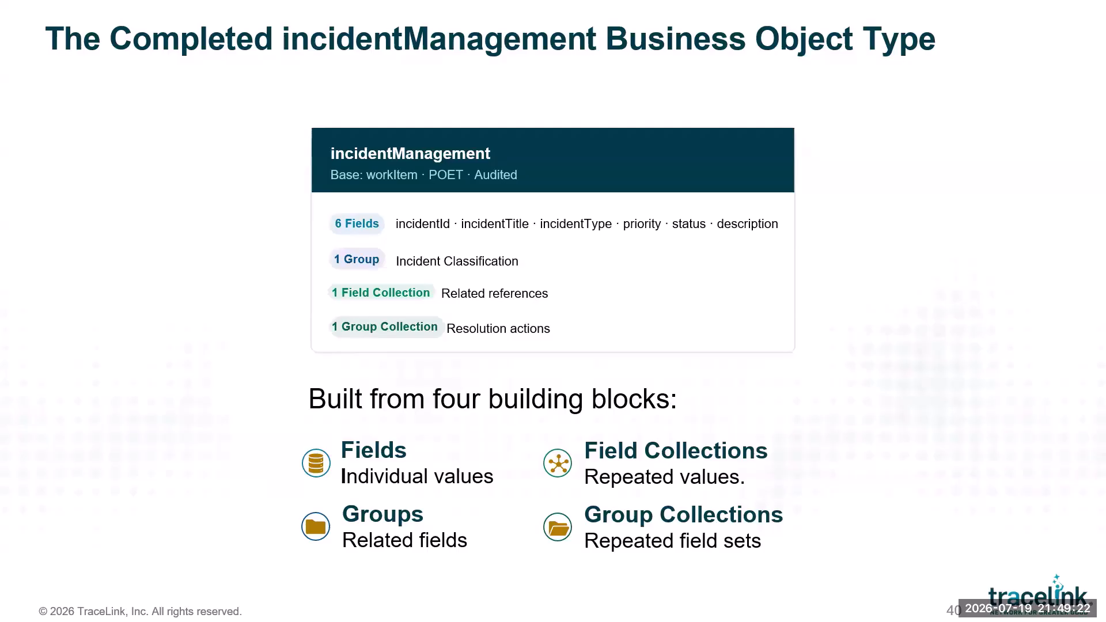
{"action": "key", "text": "Right"}
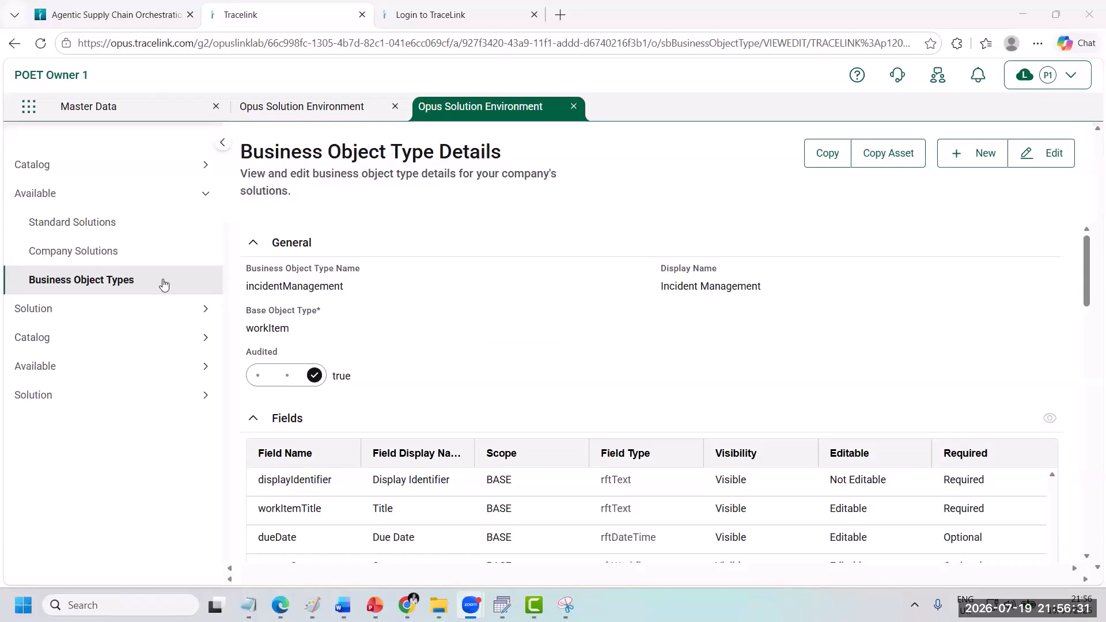
Step: Open the incidentManagement business object type from the list of business object types and review its general details and fields
{"action": "left_click", "coordinate": [97, 282]}
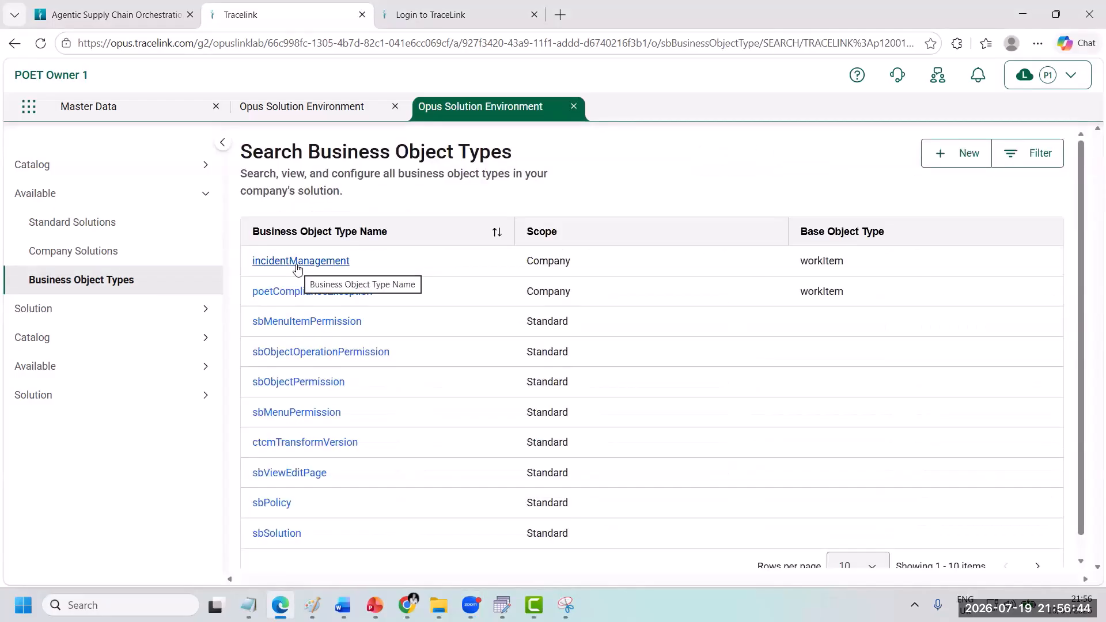
{"action": "left_click", "coordinate": [297, 265]}
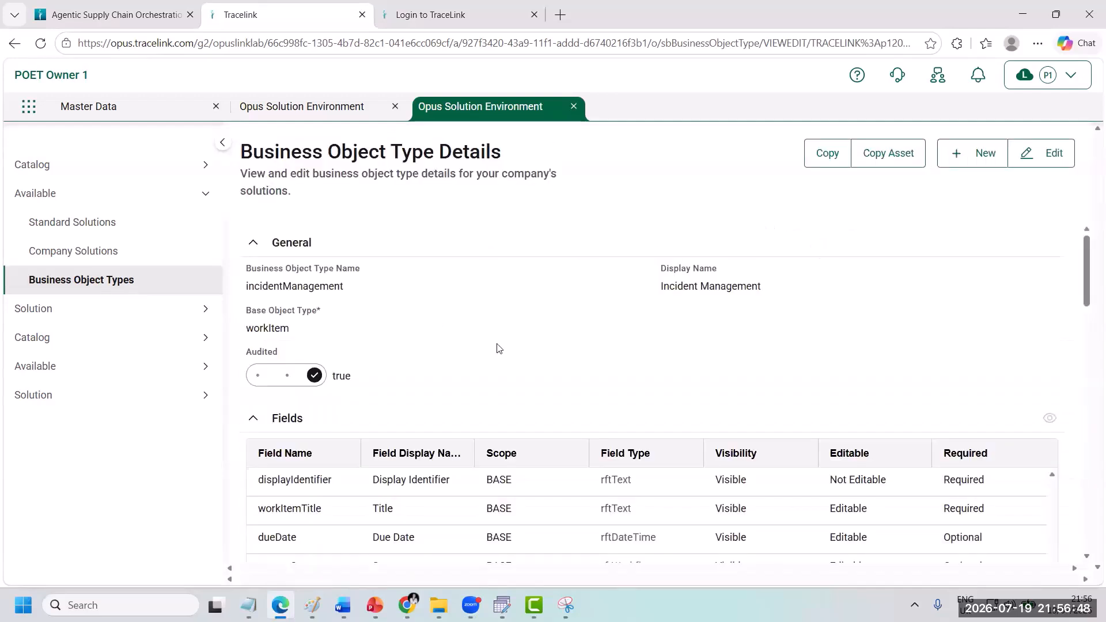
{"action": "scroll", "coordinate": [497, 347], "scroll_direction": "down", "scroll_amount": 1}
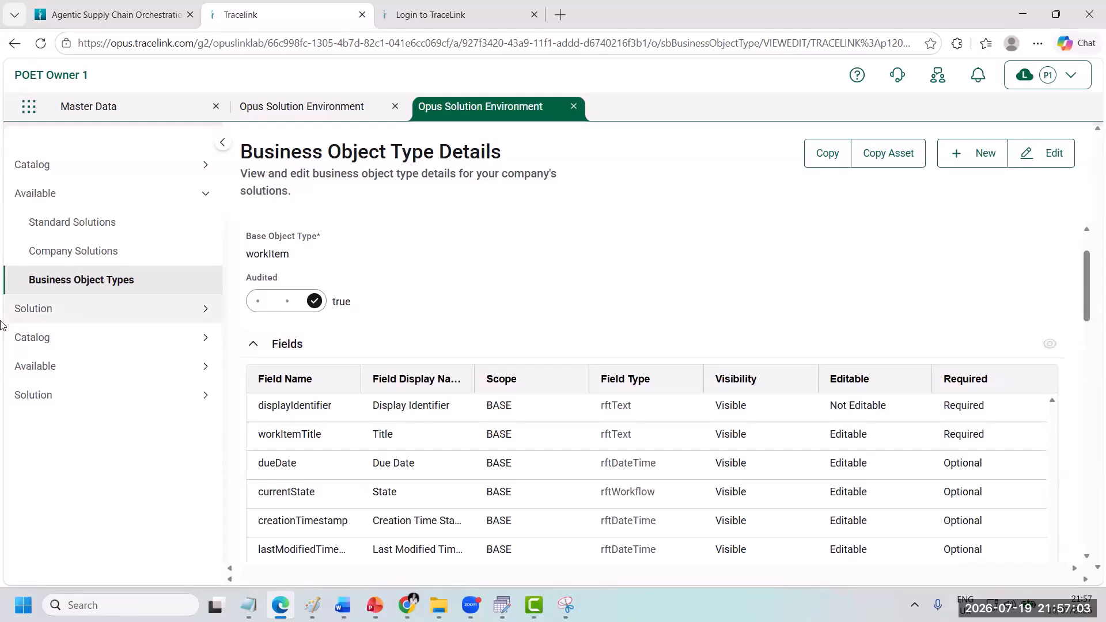
Step: Open the company solution POET Solution for editing and expand its linked business object types
{"action": "left_click", "coordinate": [62, 258]}
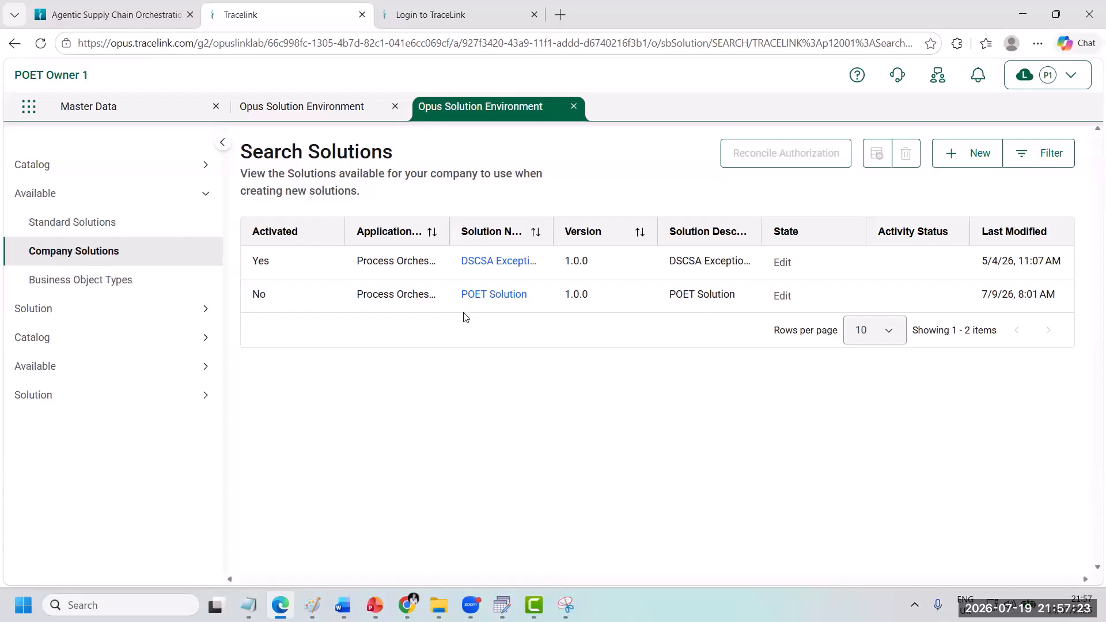
{"action": "left_click", "coordinate": [494, 294]}
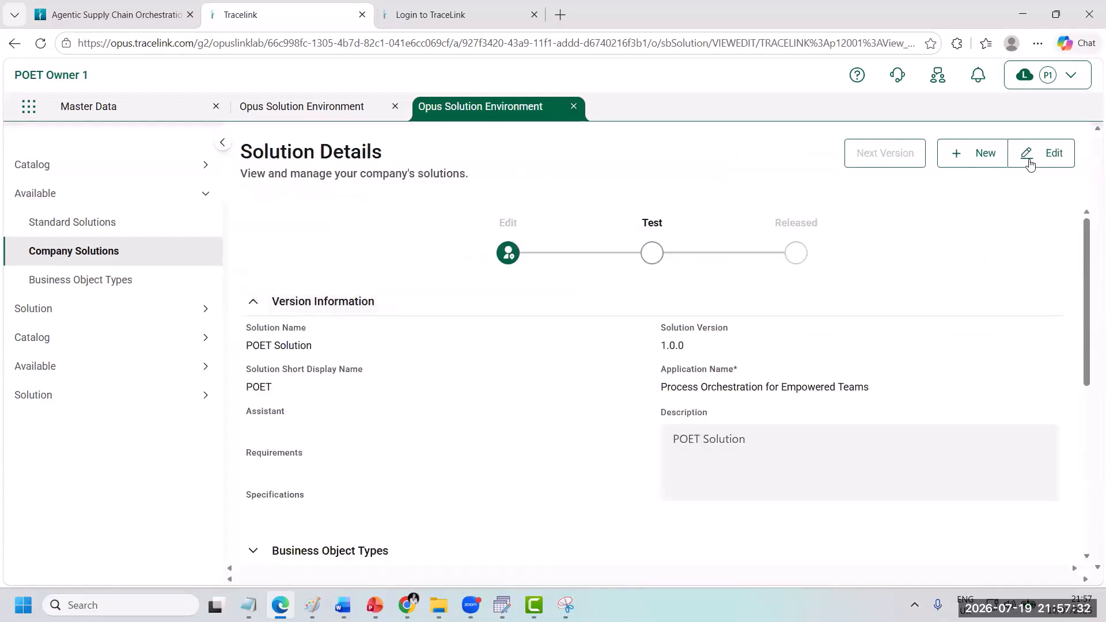
{"action": "left_click", "coordinate": [1029, 157]}
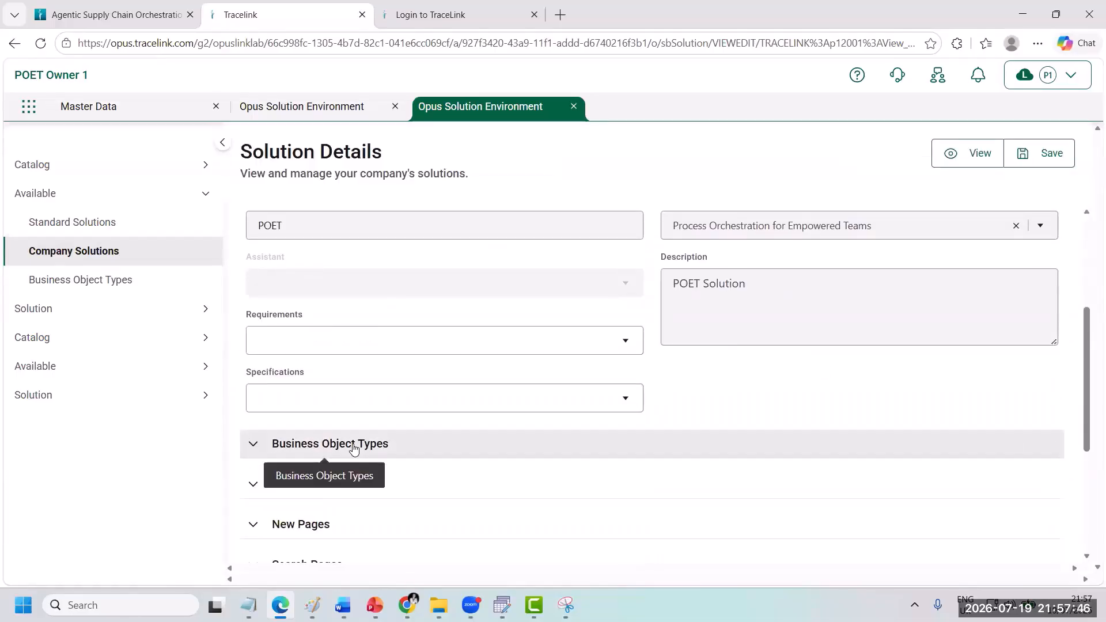
{"action": "left_click", "coordinate": [353, 449]}
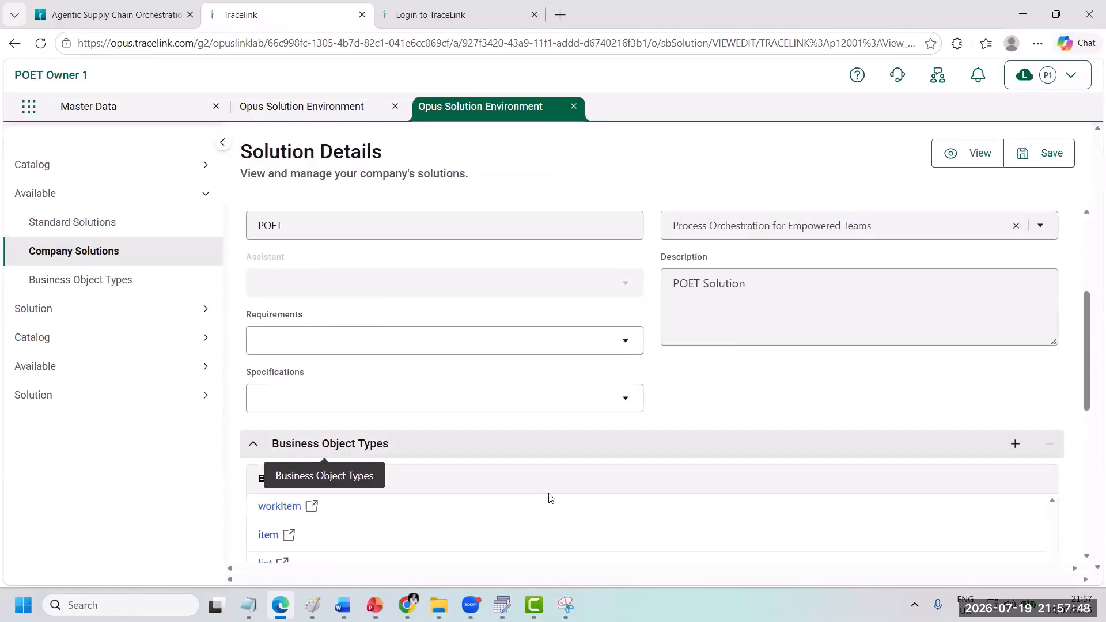
{"action": "scroll", "coordinate": [547, 499], "scroll_direction": "down", "scroll_amount": 2}
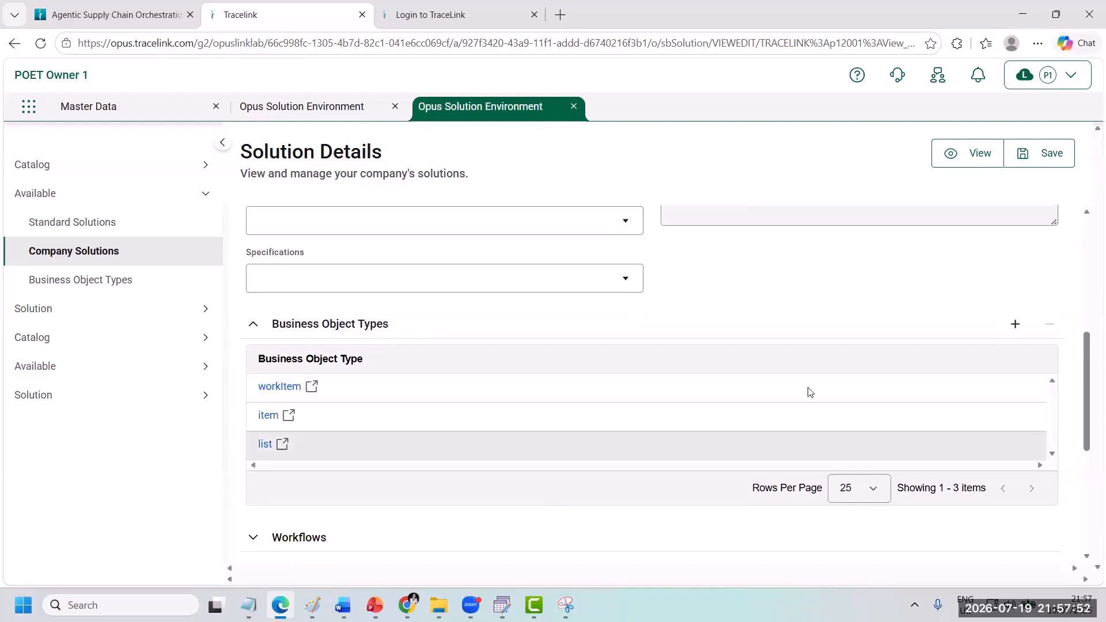
Step: Link the incidentManagement business object type to the POET Solution and save the solution
{"action": "left_click", "coordinate": [1016, 324]}
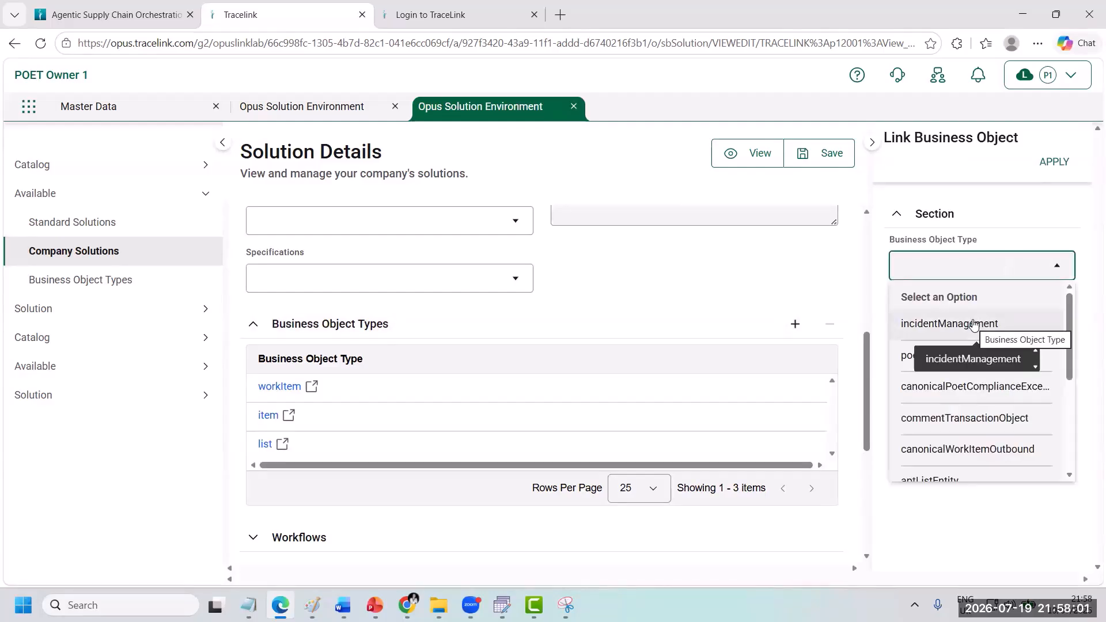
{"action": "left_click", "coordinate": [973, 324]}
{"action": "left_click", "coordinate": [1070, 164]}
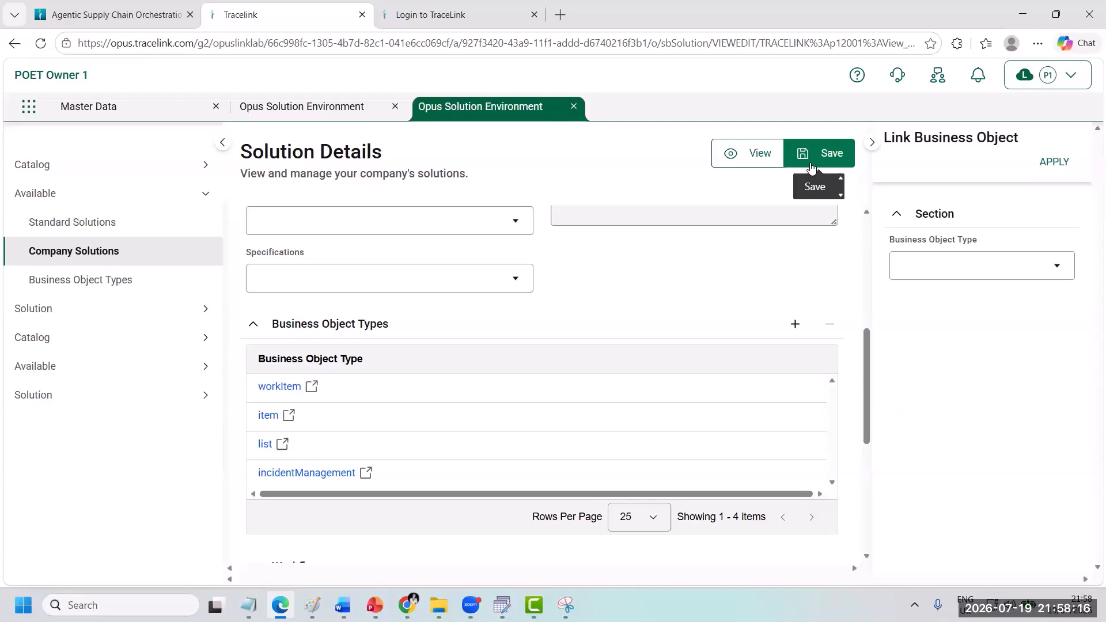
{"action": "left_click", "coordinate": [811, 167]}
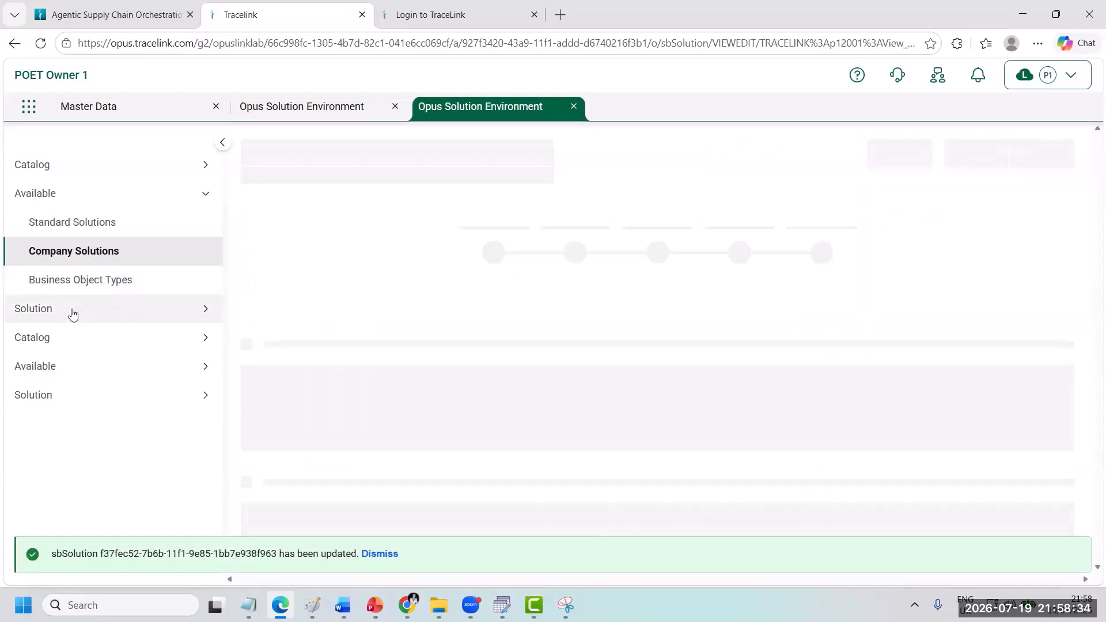
Step: Start a new search page for the solution and set its business object type to Incident Management
{"action": "left_click", "coordinate": [72, 311]}
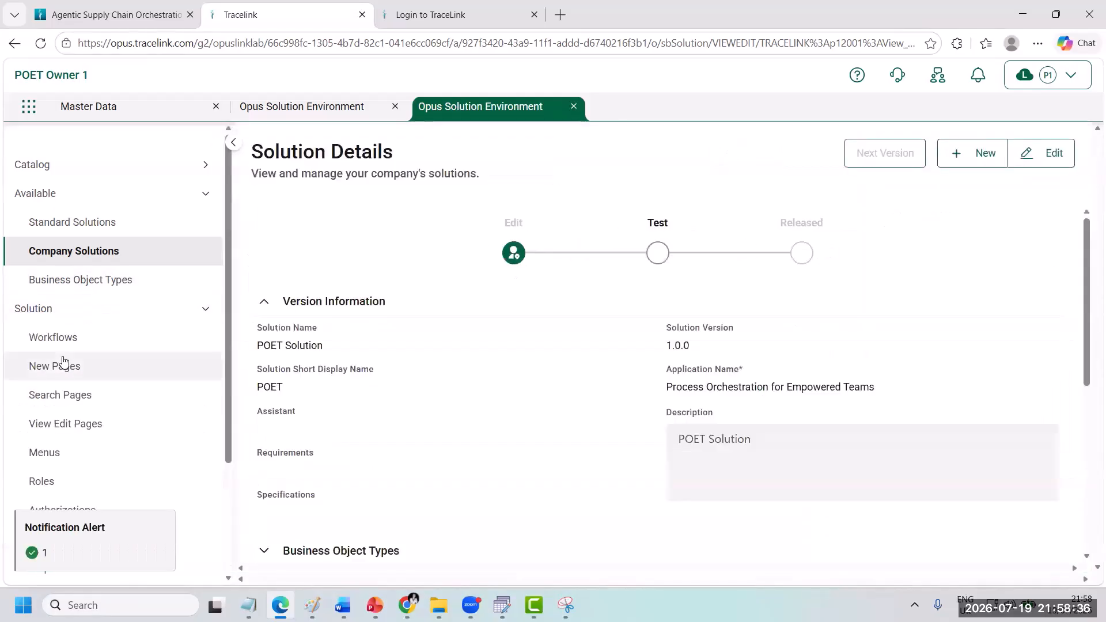
{"action": "left_click", "coordinate": [56, 394]}
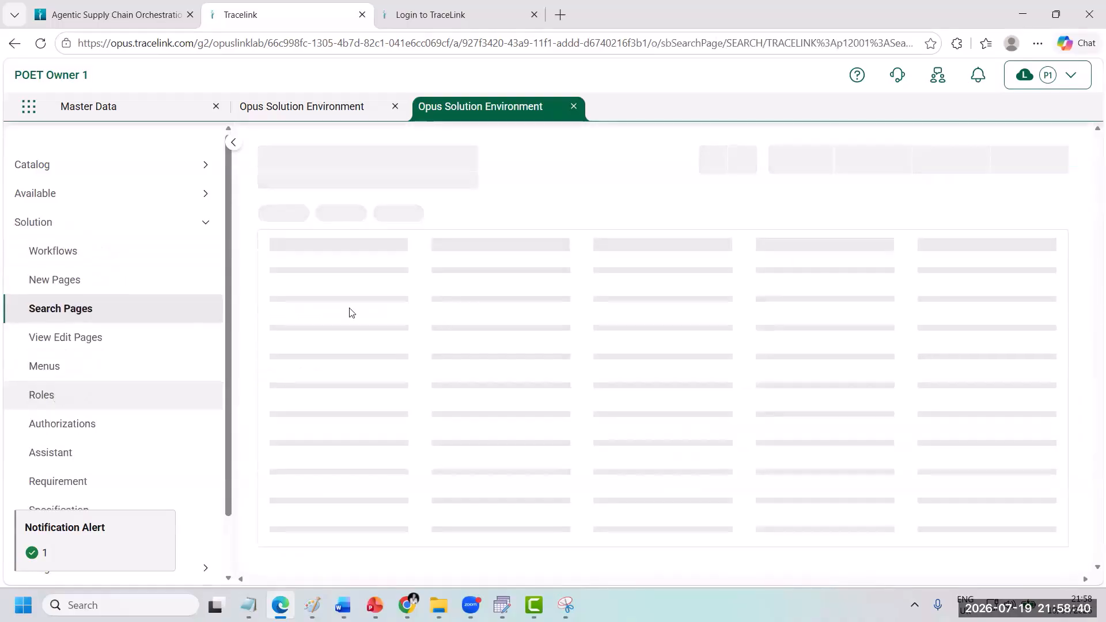
{"action": "left_click", "coordinate": [959, 151]}
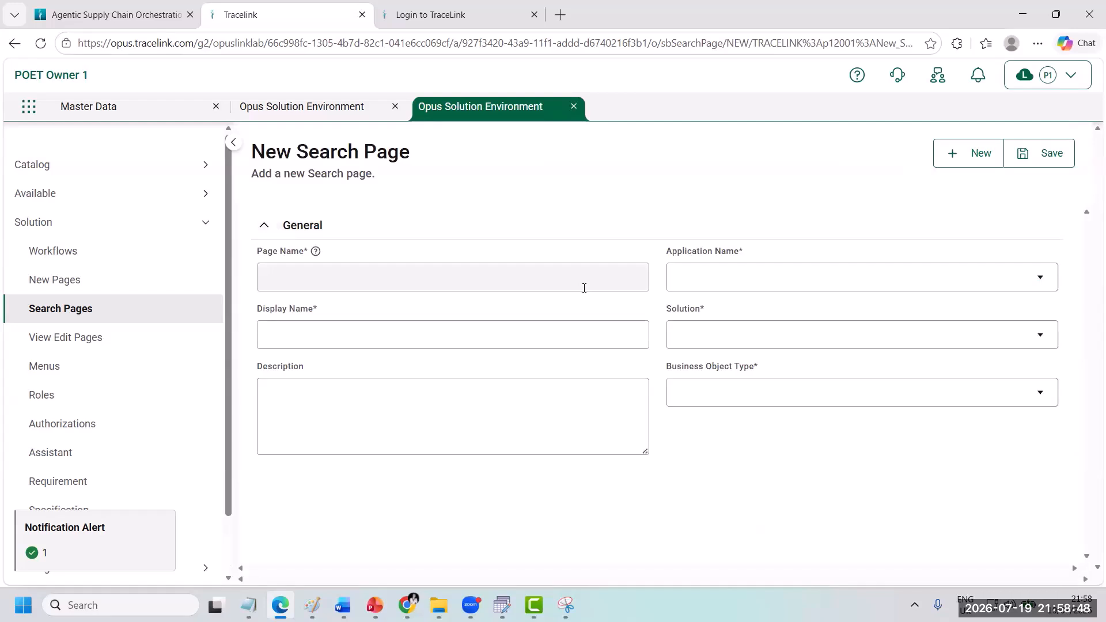
{"action": "left_click", "coordinate": [722, 393]}
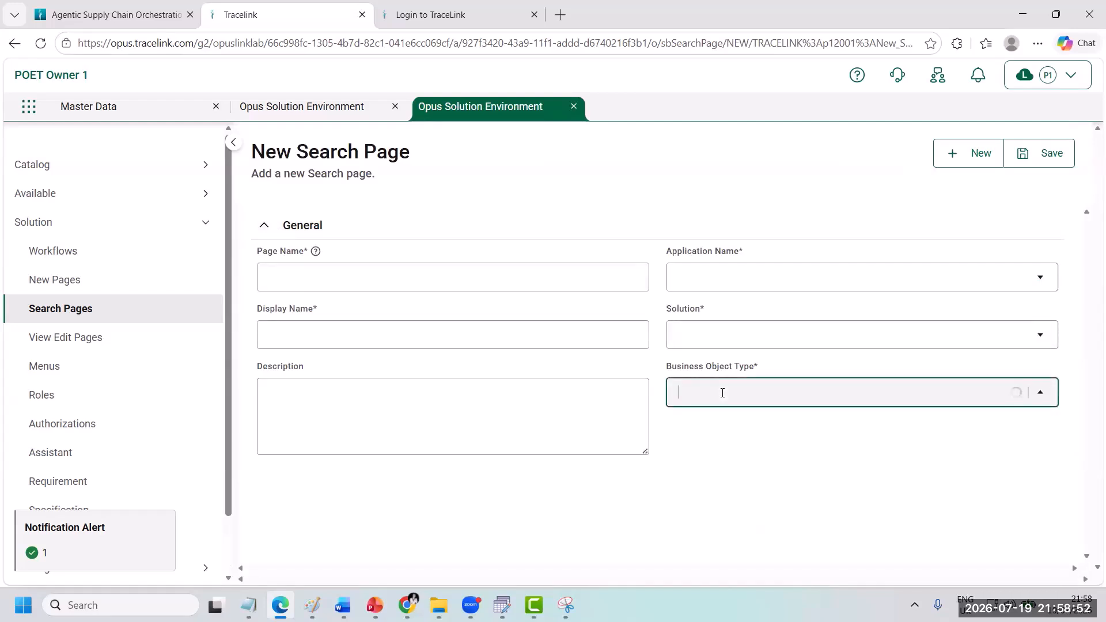
{"action": "left_click", "coordinate": [745, 257]}
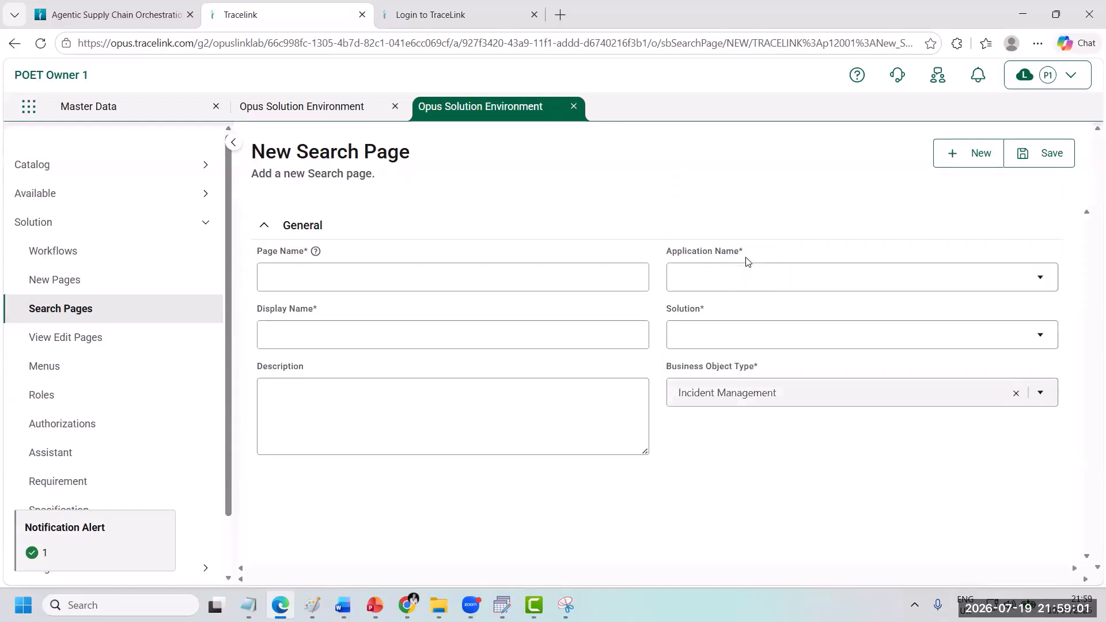